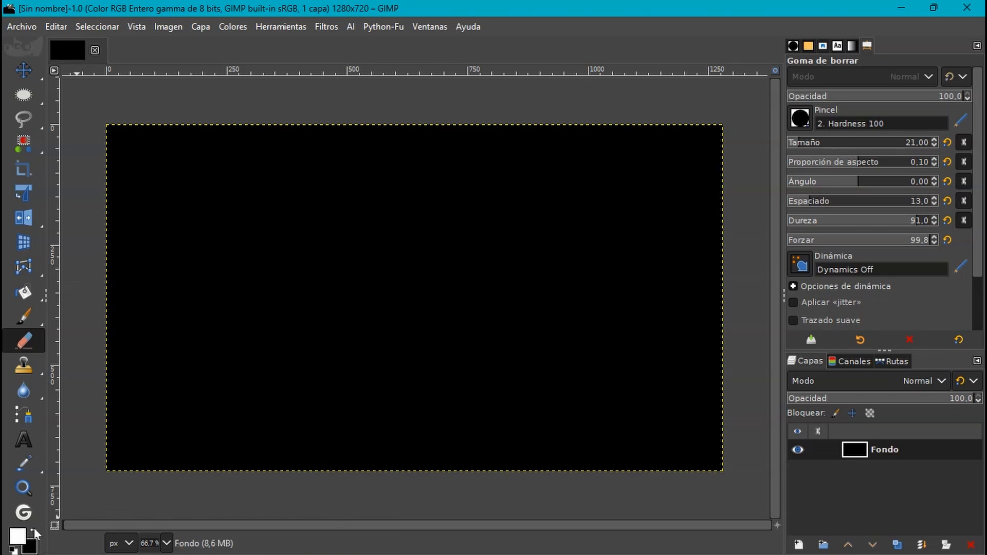
- Fill the whole black canvas with white using Bucket Fill
{"action": "left_click", "coordinate": [394, 293]}
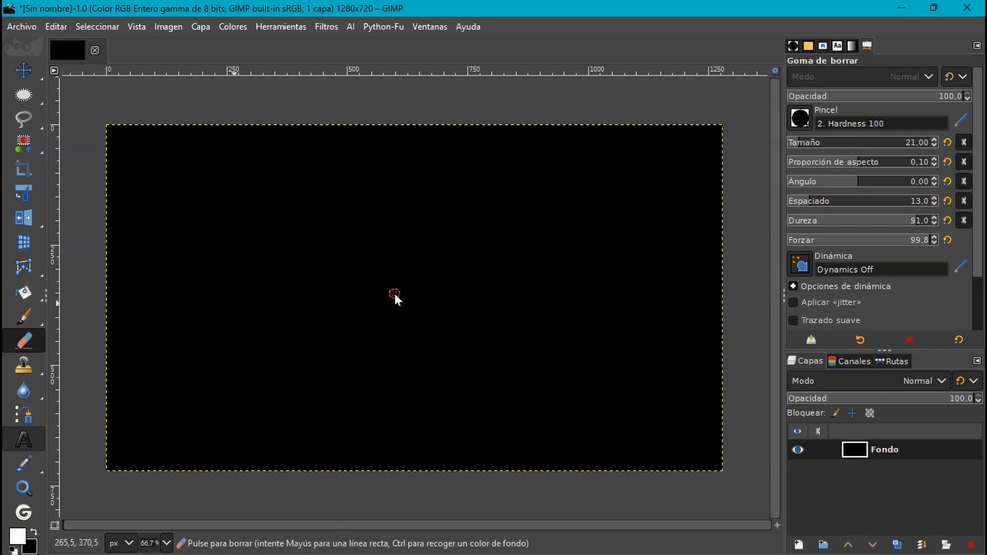
{"action": "left_click", "coordinate": [23, 293]}
{"action": "left_click", "coordinate": [75, 293]}
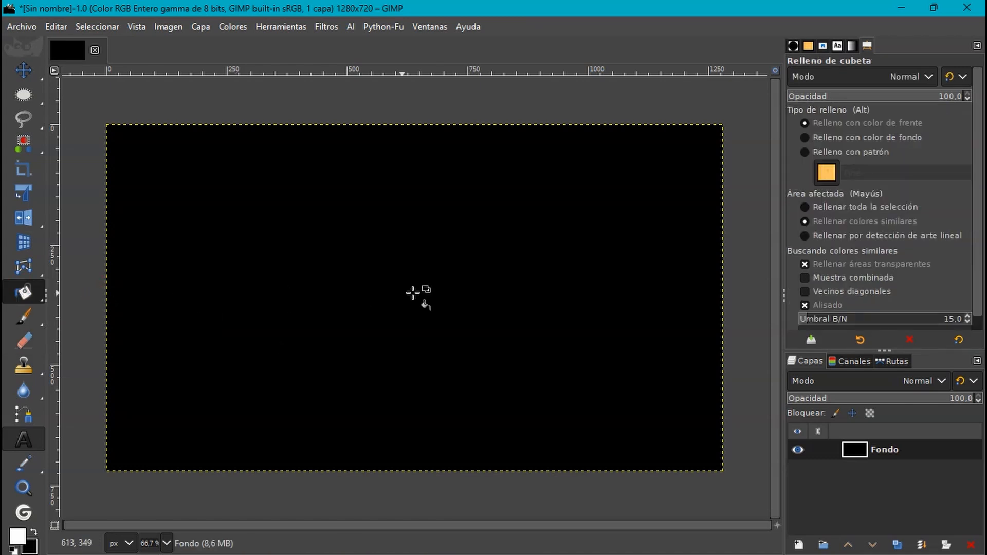
{"action": "left_click", "coordinate": [437, 293]}
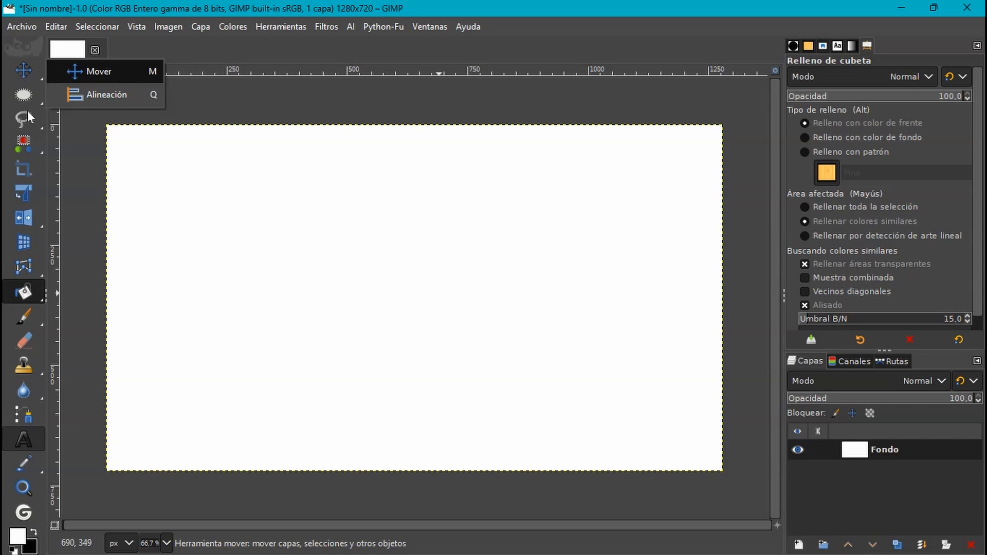
{"action": "left_click", "coordinate": [23, 70]}
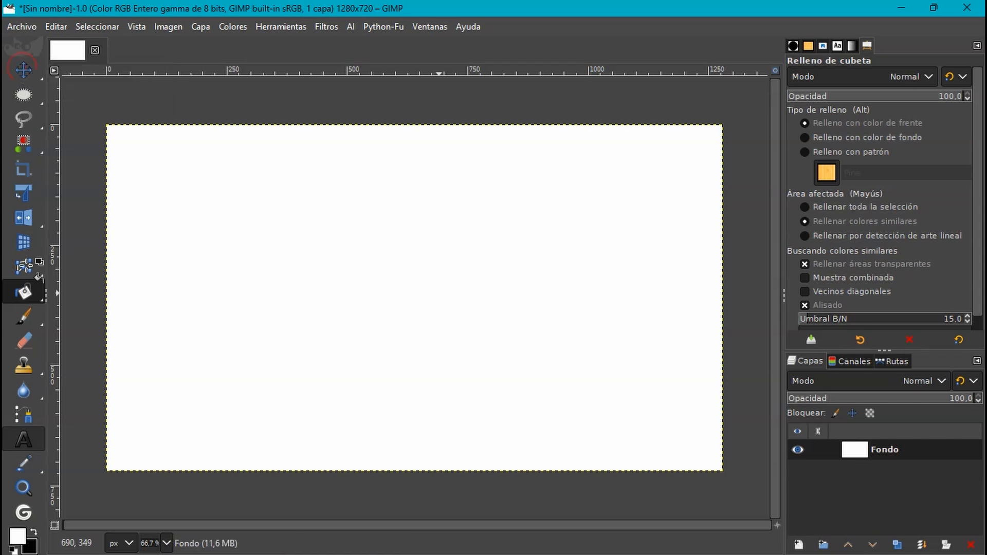
- Set the background colour to dark green 059c66, swap it to the foreground and fill the whole canvas with it
{"action": "left_click", "coordinate": [30, 547]}
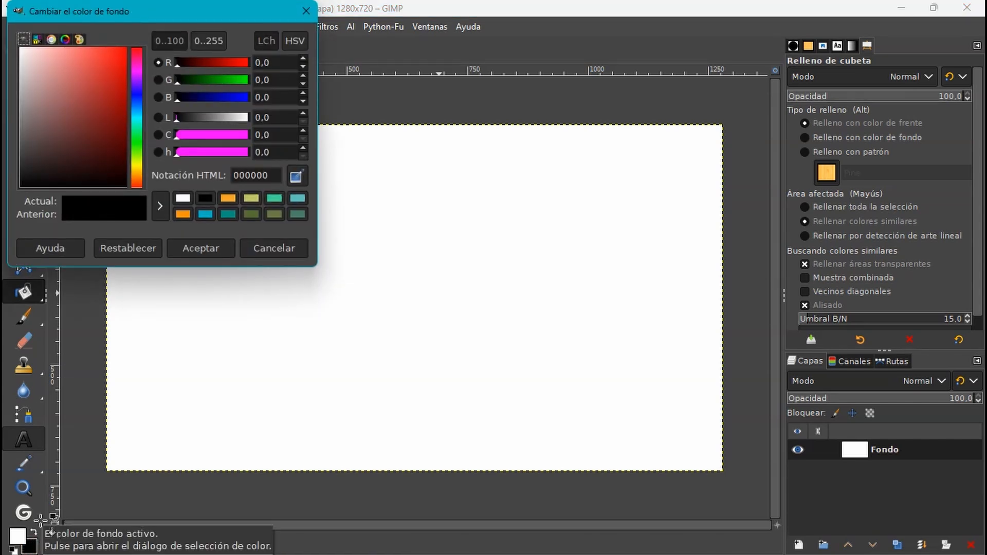
{"action": "left_click", "coordinate": [140, 125]}
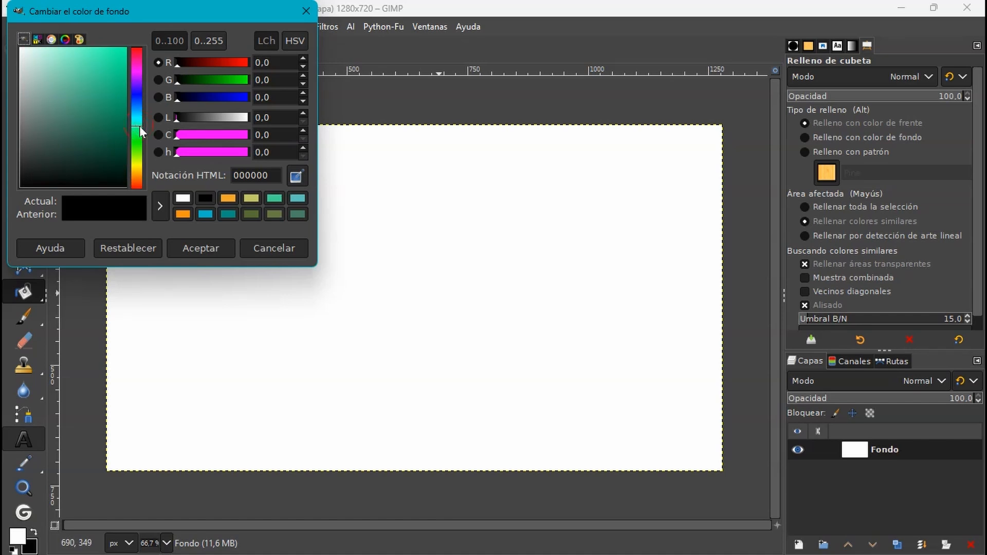
{"action": "left_click", "coordinate": [122, 102]}
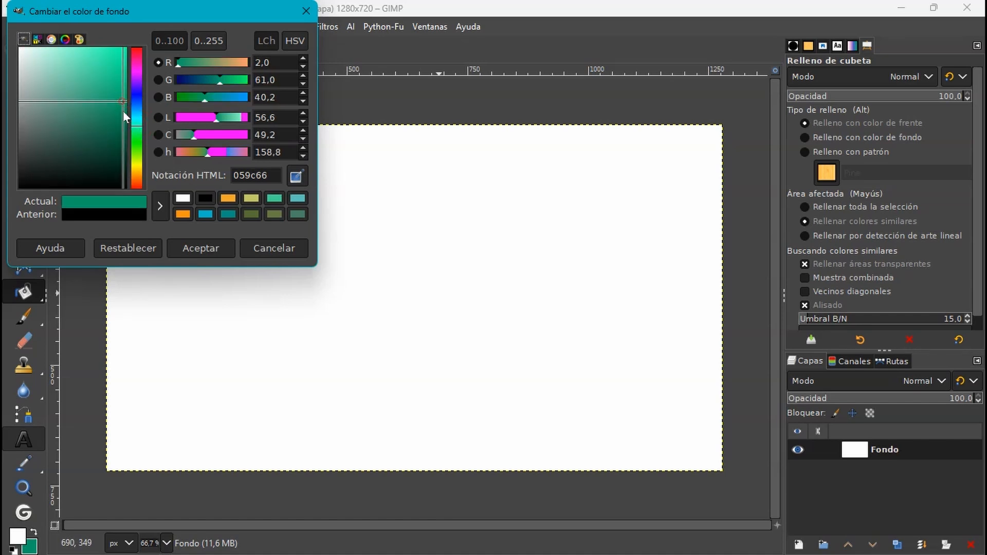
{"action": "left_click", "coordinate": [200, 248]}
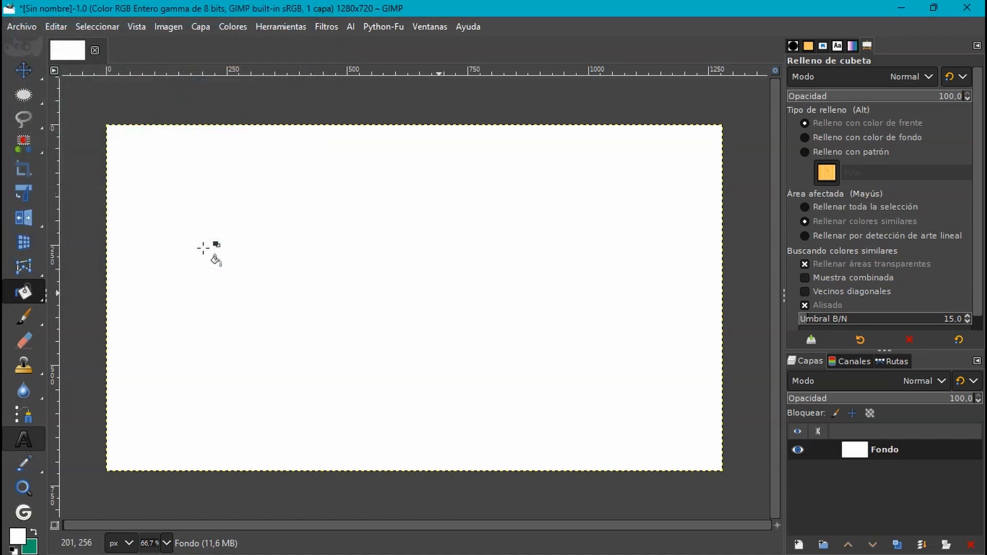
{"action": "mouse_move", "coordinate": [31, 297]}
{"action": "left_click", "coordinate": [302, 302]}
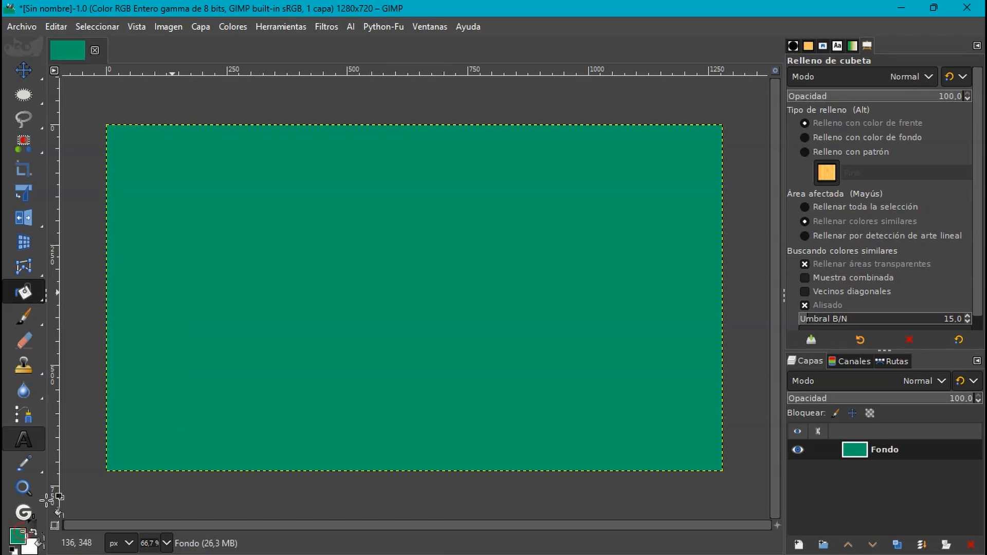
- Set the foreground colour to the slightly lighter green 17ad78
{"action": "left_click", "coordinate": [18, 536]}
{"action": "left_click_drag", "start_coordinate": [115, 98], "coordinate": [111, 93]}
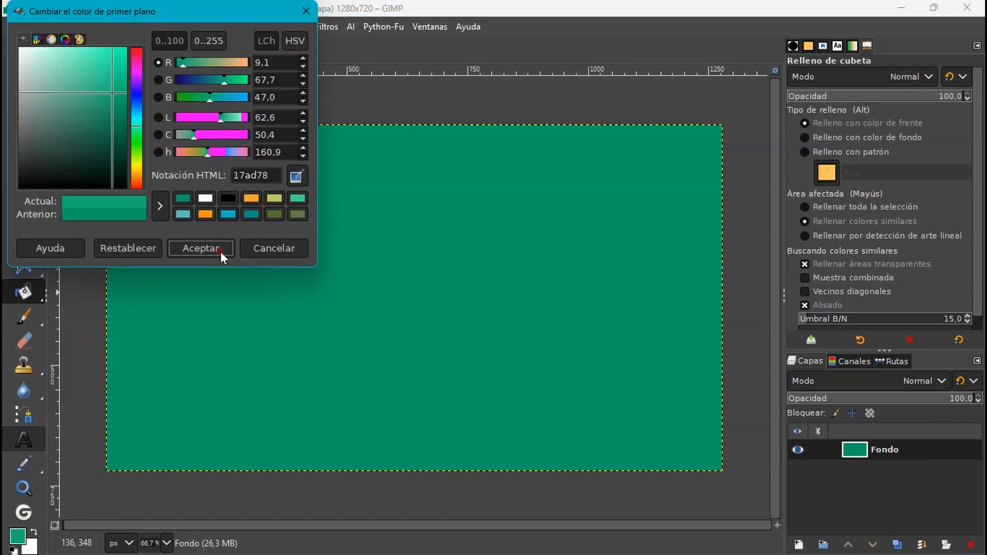
{"action": "left_click", "coordinate": [216, 251]}
- Paint lighter green wavy areas across the canvas with the Paintbrush at size 77, and save the image as miniatura.xcf
{"action": "mouse_move", "coordinate": [29, 327]}
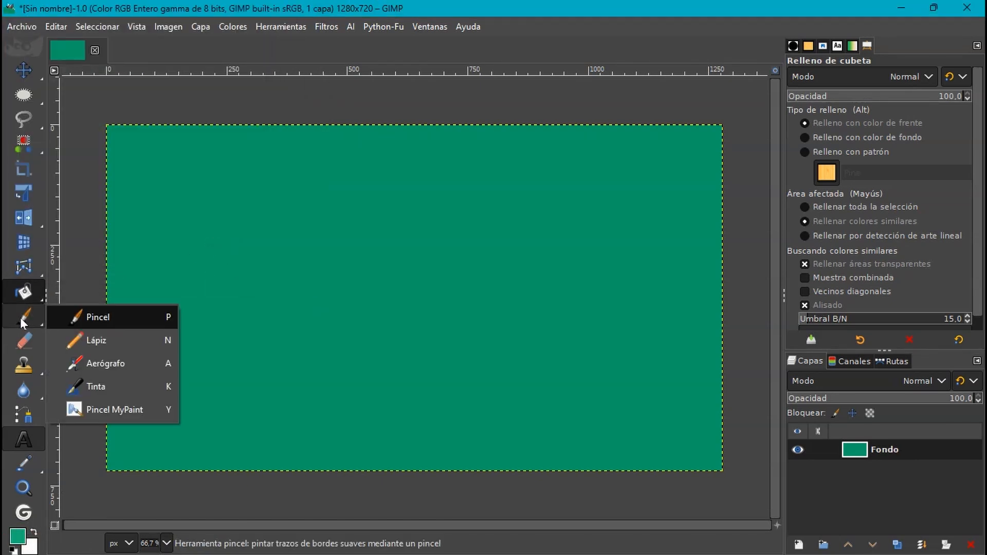
{"action": "left_click", "coordinate": [95, 317]}
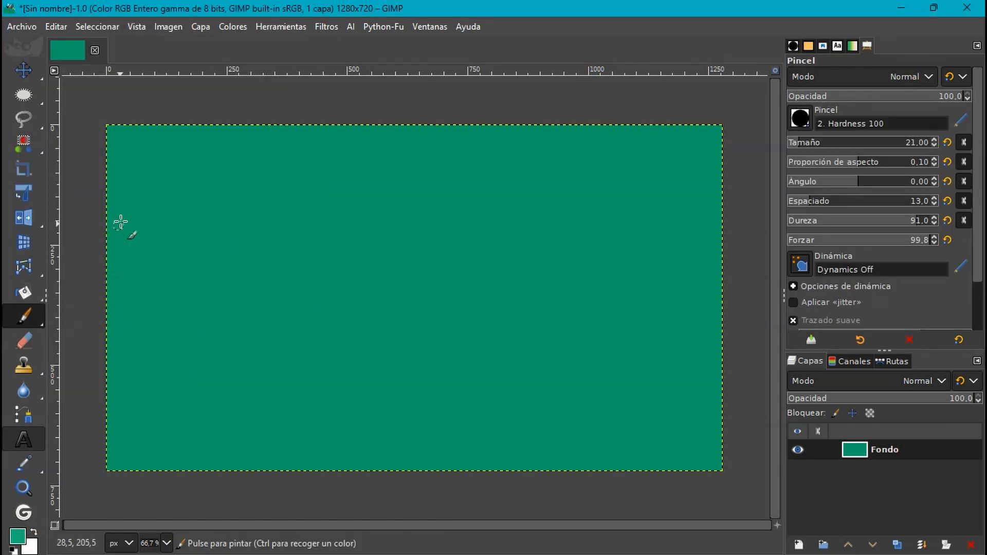
{"action": "left_click", "coordinate": [816, 144]}
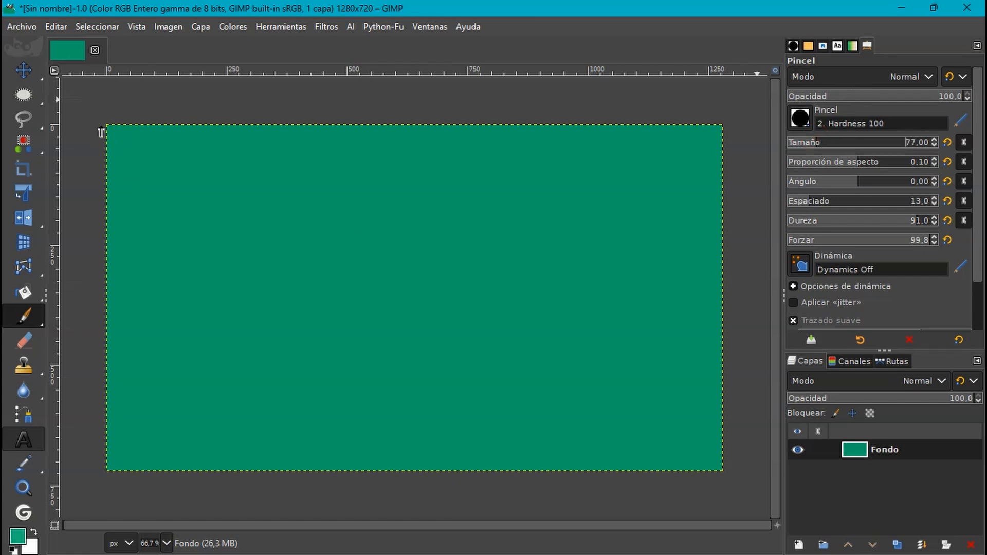
{"action": "mouse_move", "coordinate": [101, 132]}
{"action": "left_mouse_down"}
{"action": "mouse_move", "coordinate": [224, 195]}
{"action": "mouse_move", "coordinate": [348, 192]}
{"action": "mouse_move", "coordinate": [727, 293]}
{"action": "left_mouse_up"}
{"action": "mouse_move", "coordinate": [154, 137]}
{"action": "left_mouse_down"}
{"action": "mouse_move", "coordinate": [229, 168]}
{"action": "mouse_move", "coordinate": [596, 184]}
{"action": "mouse_move", "coordinate": [555, 156]}
{"action": "mouse_move", "coordinate": [711, 216]}
{"action": "mouse_move", "coordinate": [724, 231]}
{"action": "left_mouse_up"}
{"action": "mouse_move", "coordinate": [105, 193]}
{"action": "left_mouse_down"}
{"action": "mouse_move", "coordinate": [145, 288]}
{"action": "mouse_move", "coordinate": [535, 422]}
{"action": "mouse_move", "coordinate": [578, 484]}
{"action": "left_mouse_up"}
{"action": "mouse_move", "coordinate": [109, 280]}
{"action": "left_mouse_down"}
{"action": "mouse_move", "coordinate": [324, 399]}
{"action": "mouse_move", "coordinate": [489, 370]}
{"action": "mouse_move", "coordinate": [267, 379]}
{"action": "mouse_move", "coordinate": [231, 511]}
{"action": "mouse_move", "coordinate": [103, 392]}
{"action": "mouse_move", "coordinate": [88, 341]}
{"action": "left_mouse_up"}
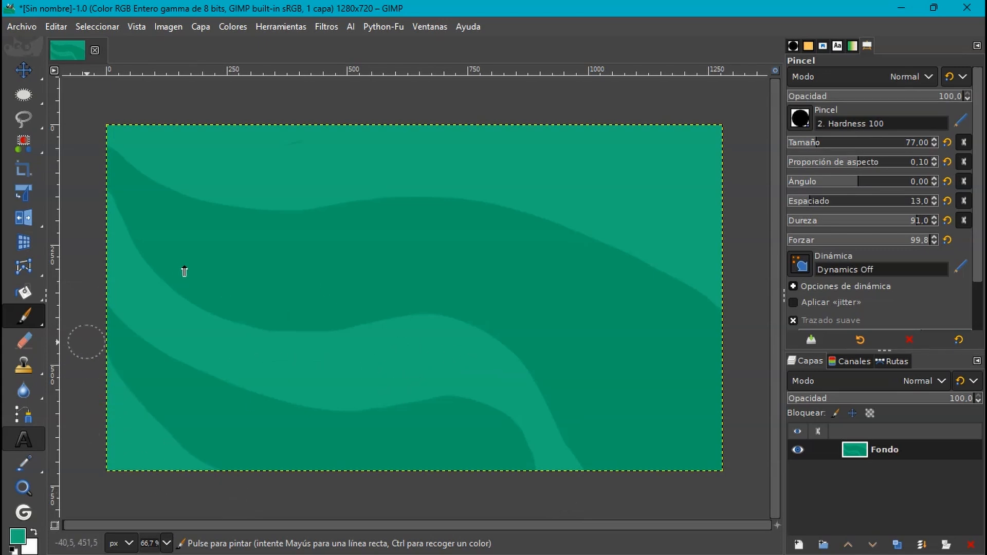
{"action": "key", "text": "ctrl+s"}
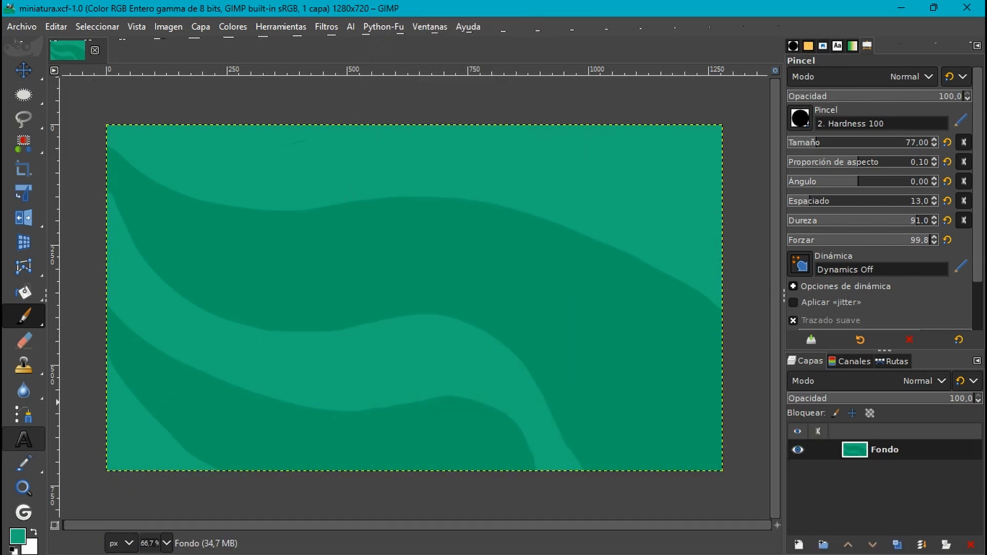
- Import sorpresa01.png into the image as a new layer
{"action": "left_click", "coordinate": [22, 27]}
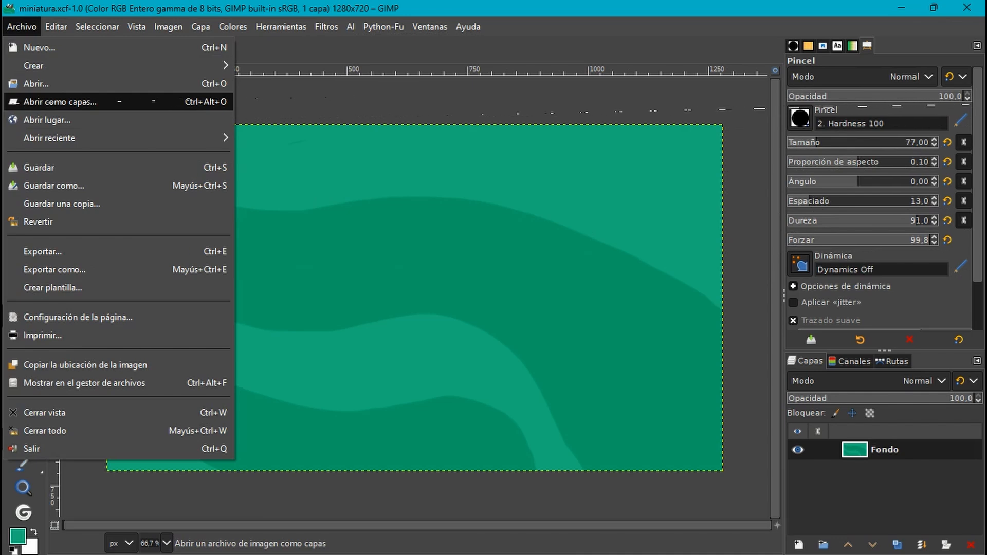
{"action": "left_click", "coordinate": [60, 101]}
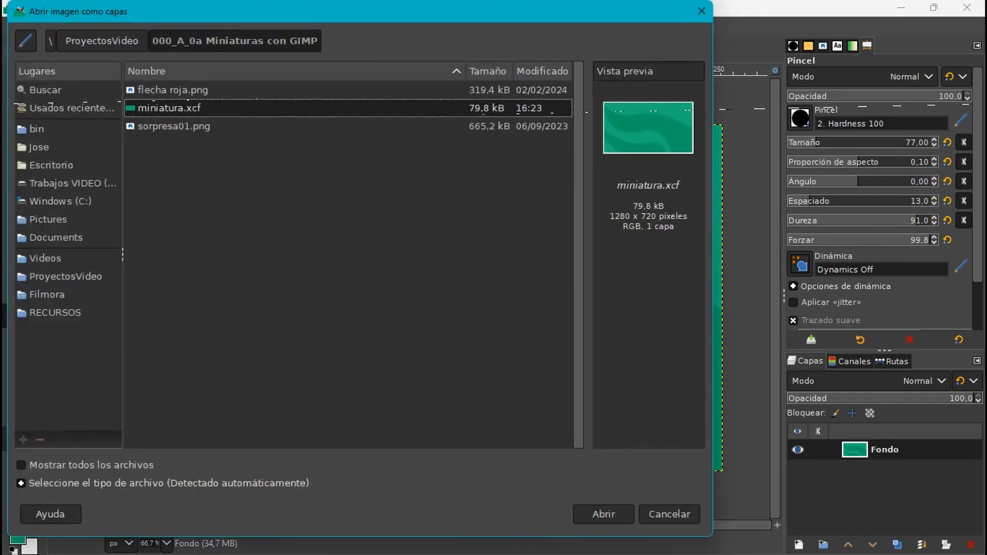
{"action": "left_click", "coordinate": [174, 126]}
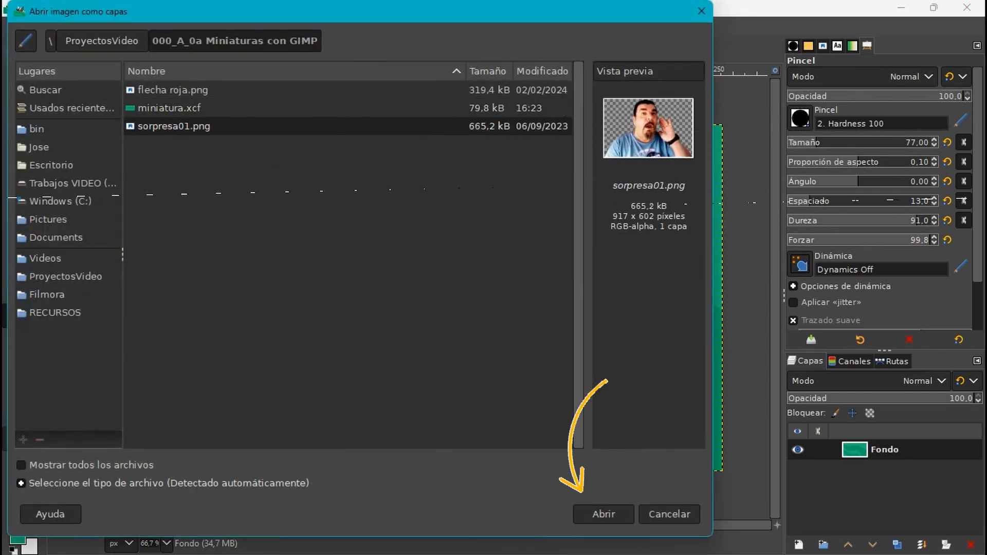
{"action": "left_click", "coordinate": [603, 515]}
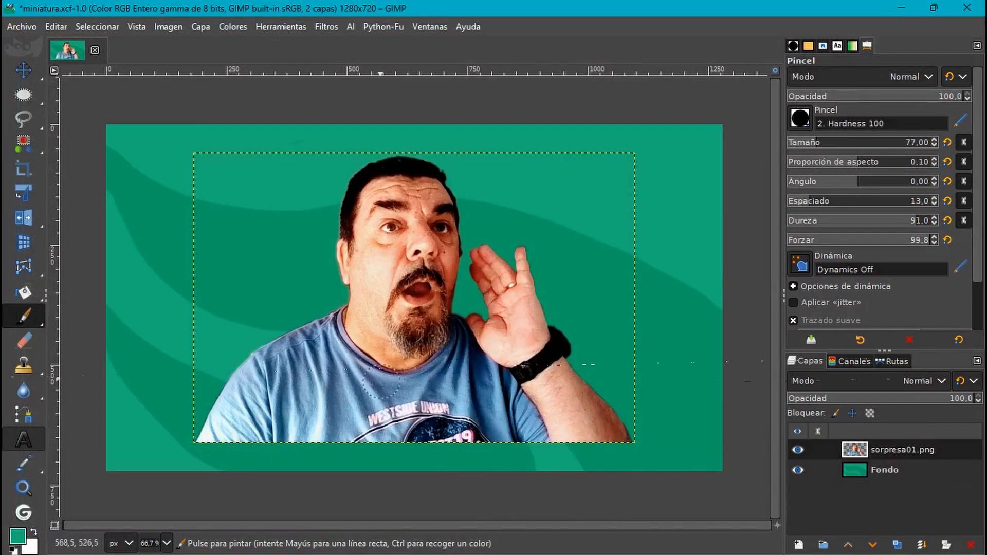
- Apply a Unified Transform to the photo layer, tilting it slightly counter-clockwise, moving it to the canvas's lower left and stretching it slightly taller
{"action": "left_click", "coordinate": [23, 192]}
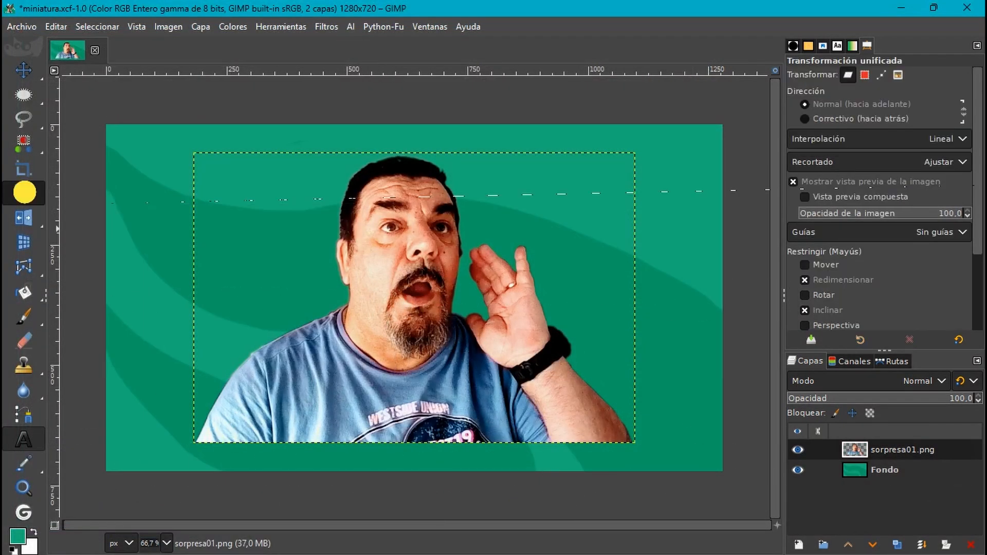
{"action": "left_click", "coordinate": [341, 161]}
{"action": "left_click_drag", "start_coordinate": [341, 161], "coordinate": [331, 164]}
{"action": "left_click_drag", "start_coordinate": [366, 368], "coordinate": [345, 384]}
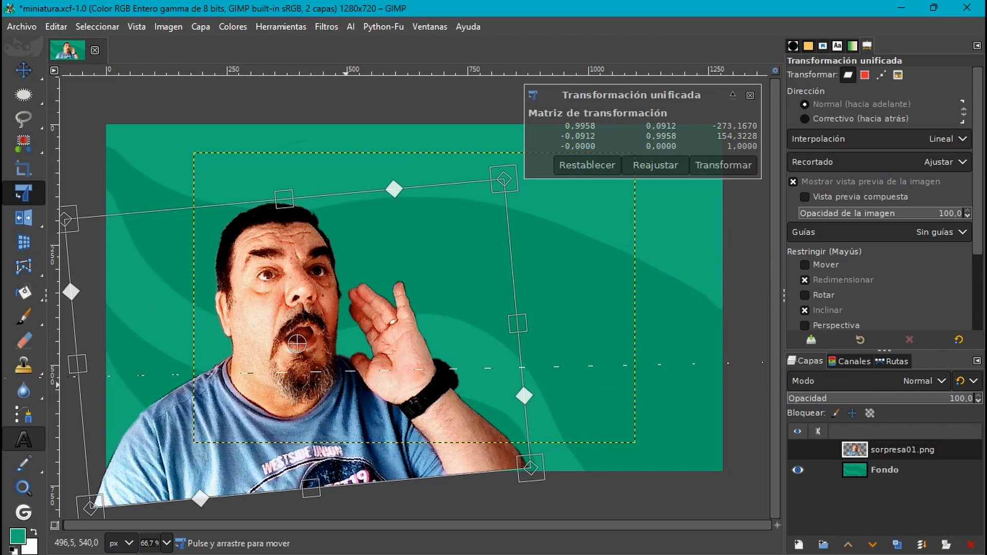
{"action": "left_click_drag", "start_coordinate": [448, 371], "coordinate": [448, 380]}
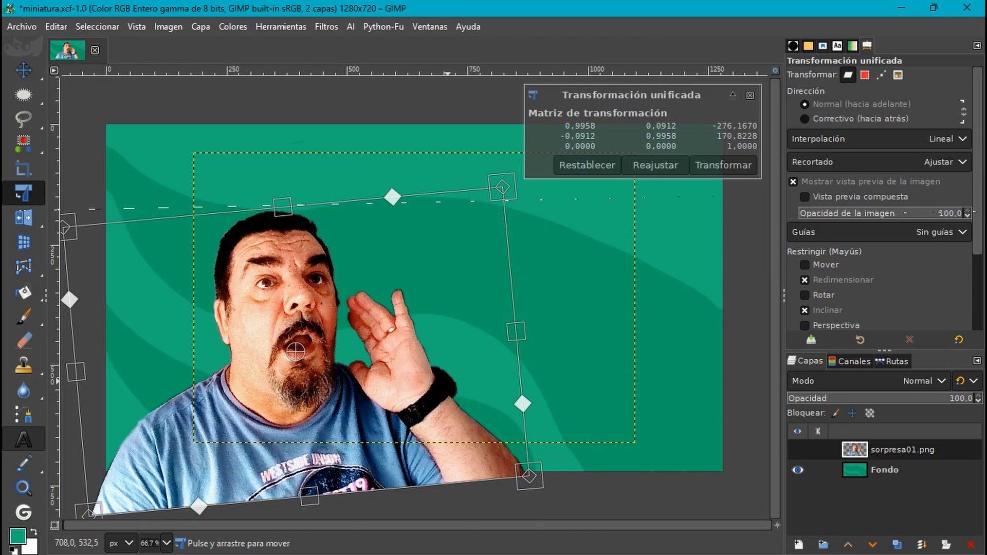
{"action": "mouse_move", "coordinate": [283, 204]}
{"action": "left_mouse_down"}
{"action": "mouse_move", "coordinate": [282, 179]}
{"action": "mouse_move", "coordinate": [281, 189]}
{"action": "left_mouse_up"}
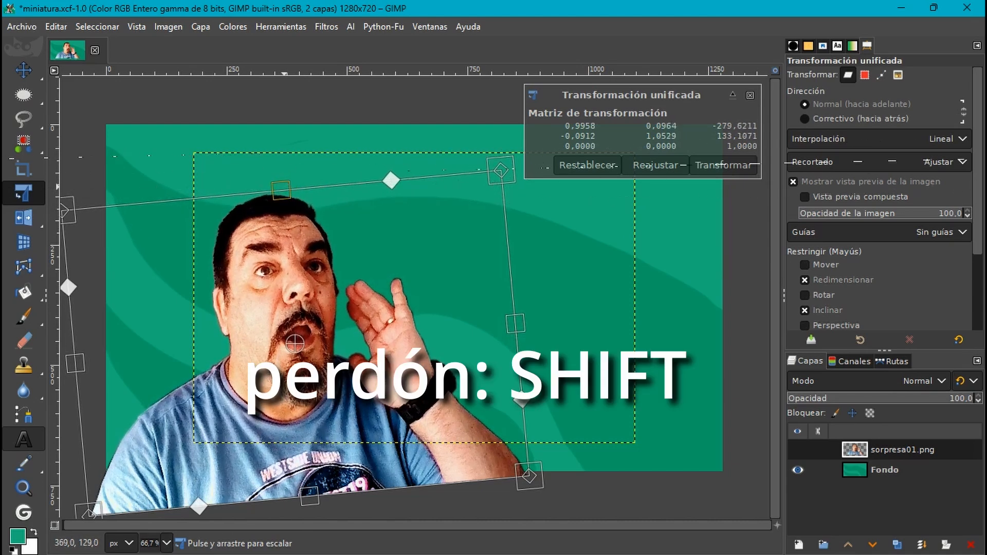
{"action": "left_click", "coordinate": [719, 160]}
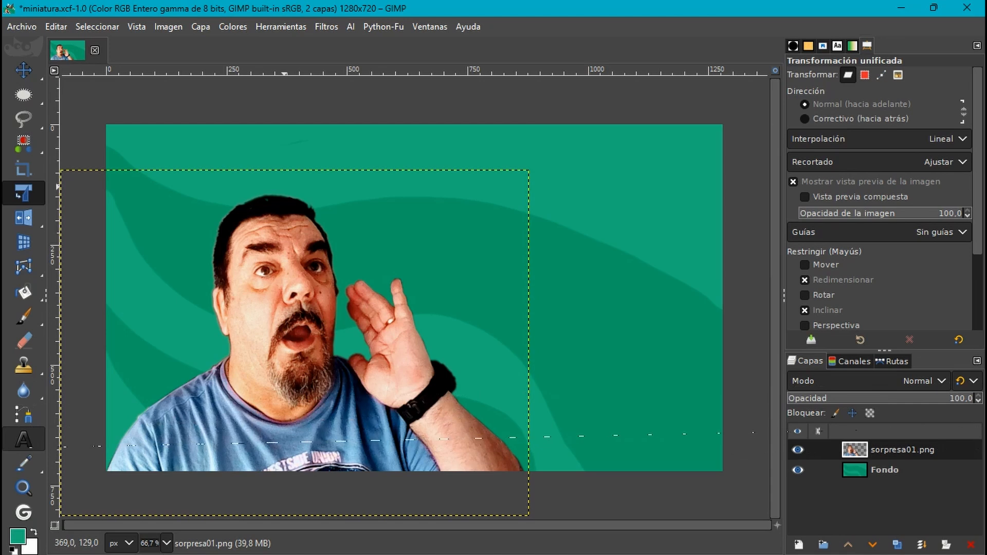
- Select the man's silhouette from the photo layer's alpha channel and grow the selection by a few pixels
{"action": "right_click", "coordinate": [854, 449]}
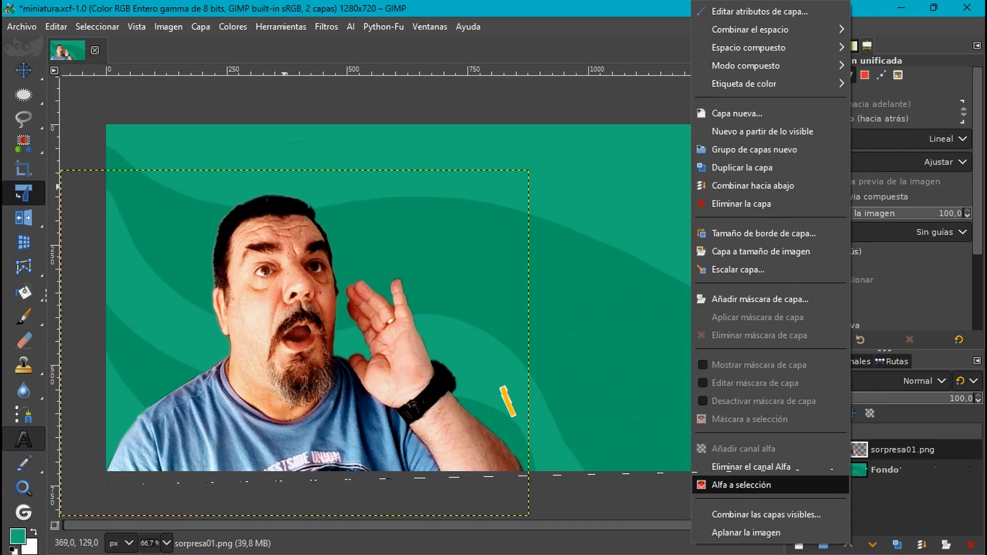
{"action": "left_click", "coordinate": [741, 485]}
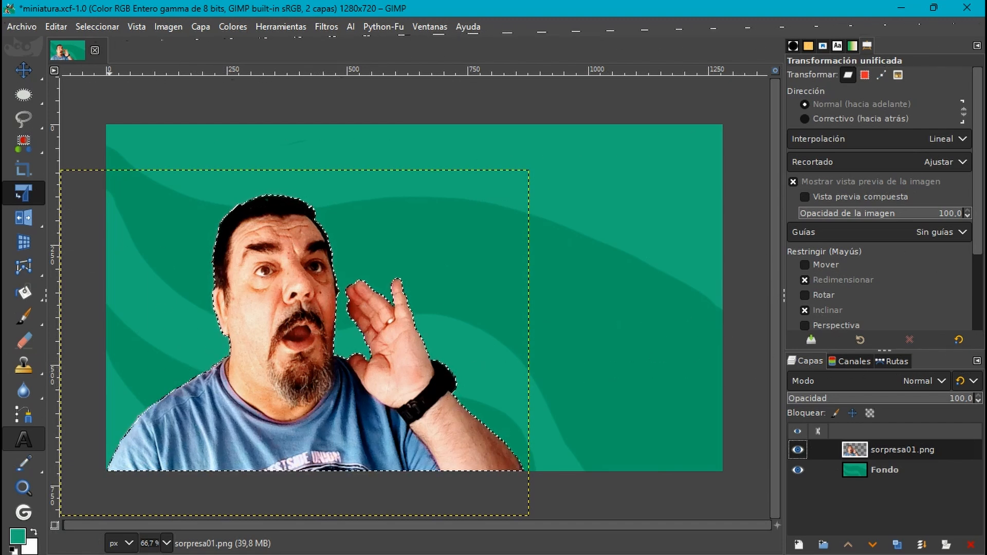
{"action": "left_click", "coordinate": [97, 27]}
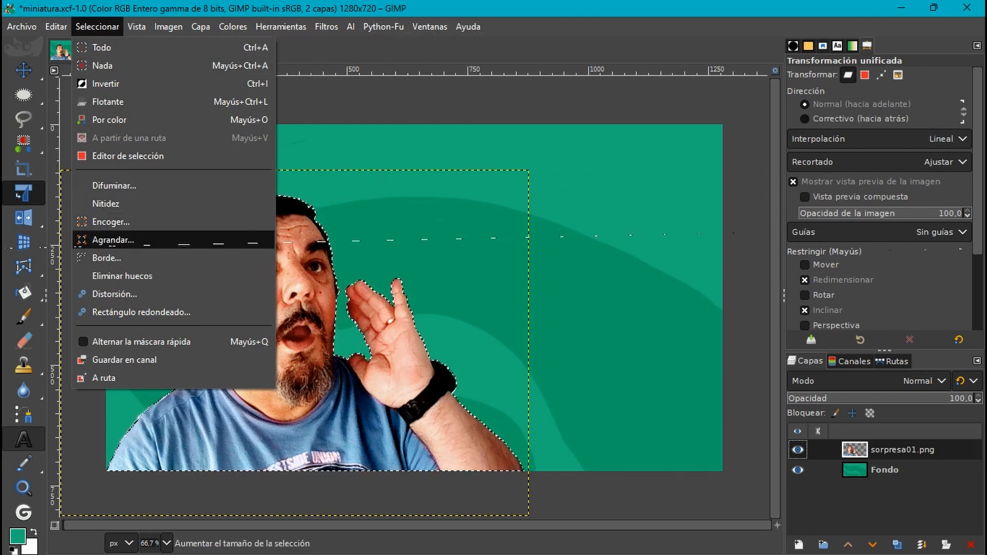
{"action": "left_click", "coordinate": [113, 239]}
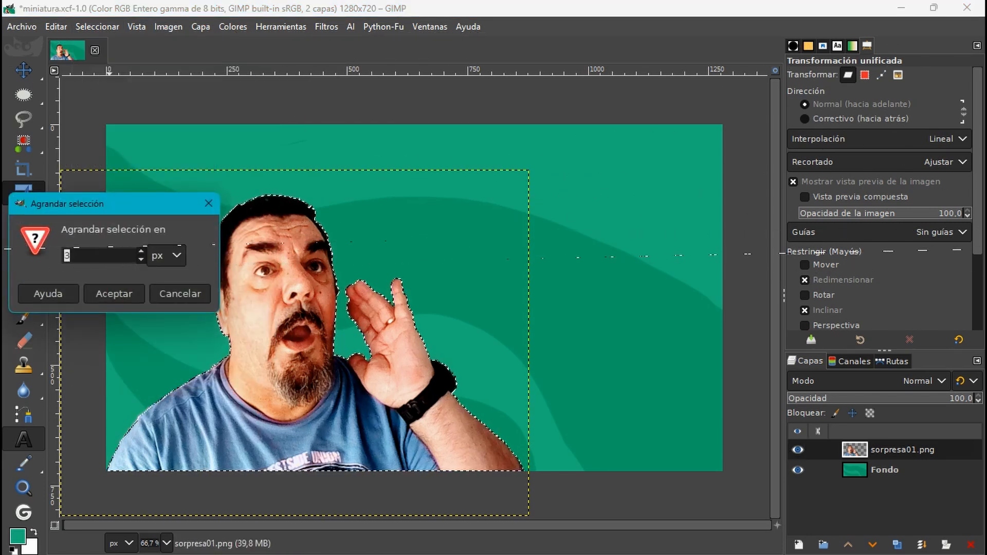
{"action": "left_click", "coordinate": [140, 252]}
{"action": "left_click", "coordinate": [125, 291]}
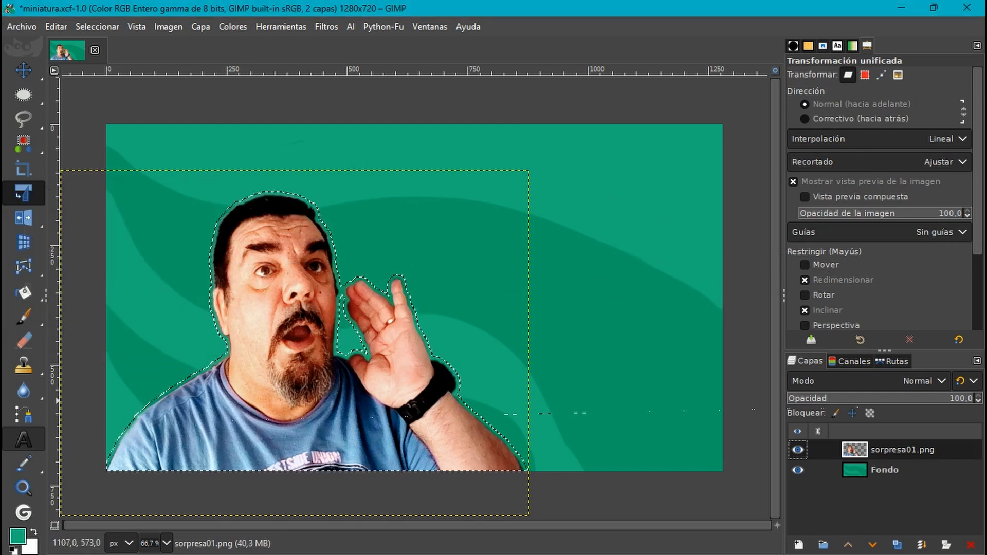
- Add a transparent 1280 x 720 layer directly above the Fondo layer
{"action": "left_click", "coordinate": [857, 470]}
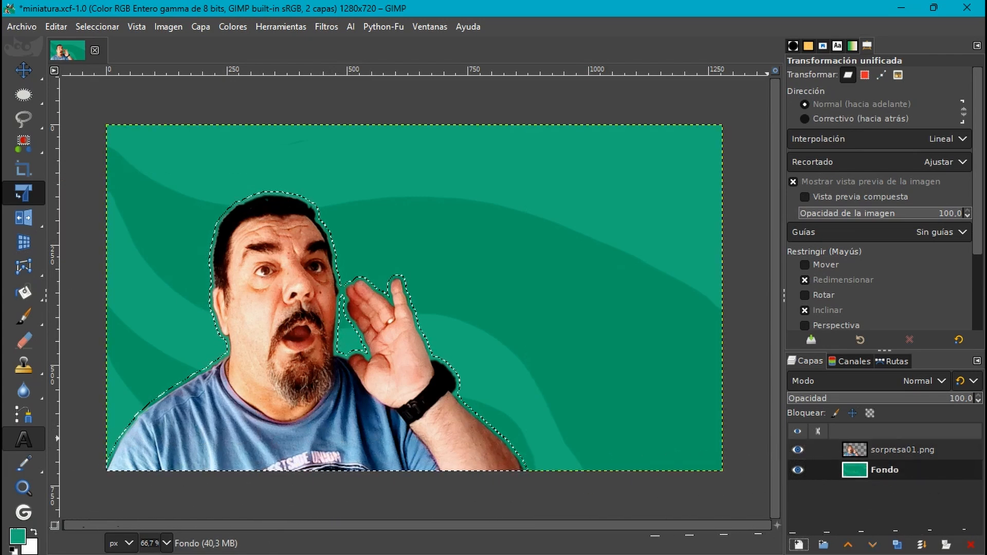
{"action": "left_click", "coordinate": [798, 545]}
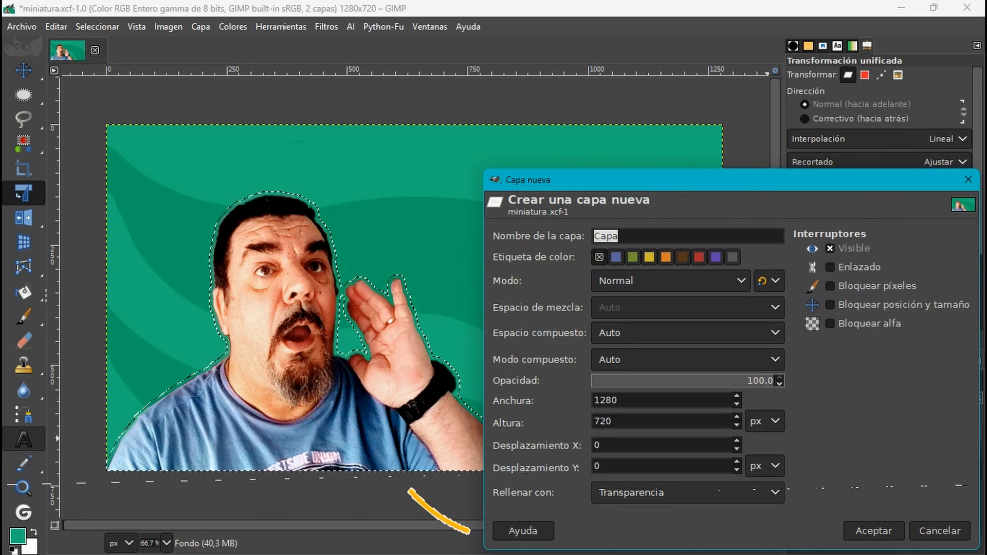
{"action": "left_click", "coordinate": [874, 531]}
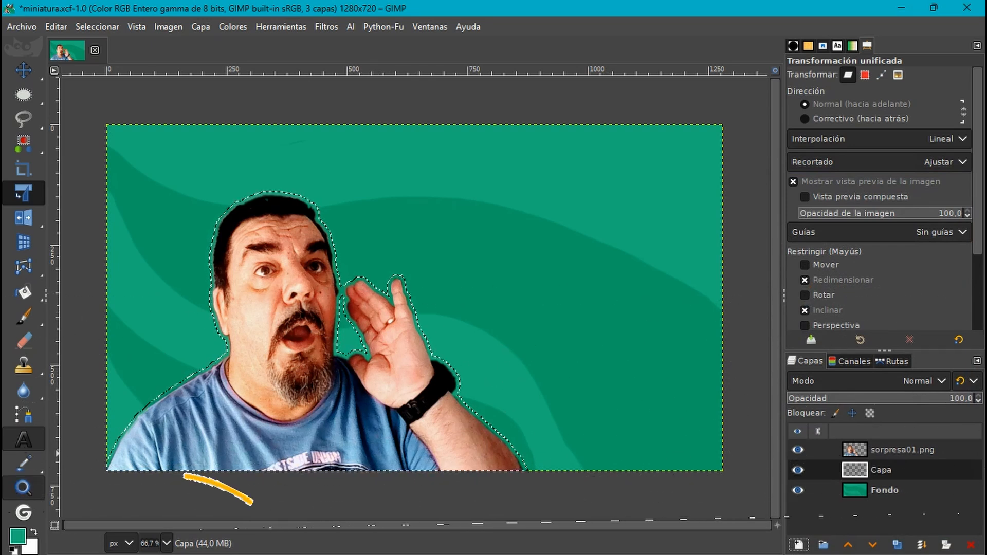
- Fill the enlarged silhouette selection with white on the new layer to outline the man
{"action": "key", "text": "x"}
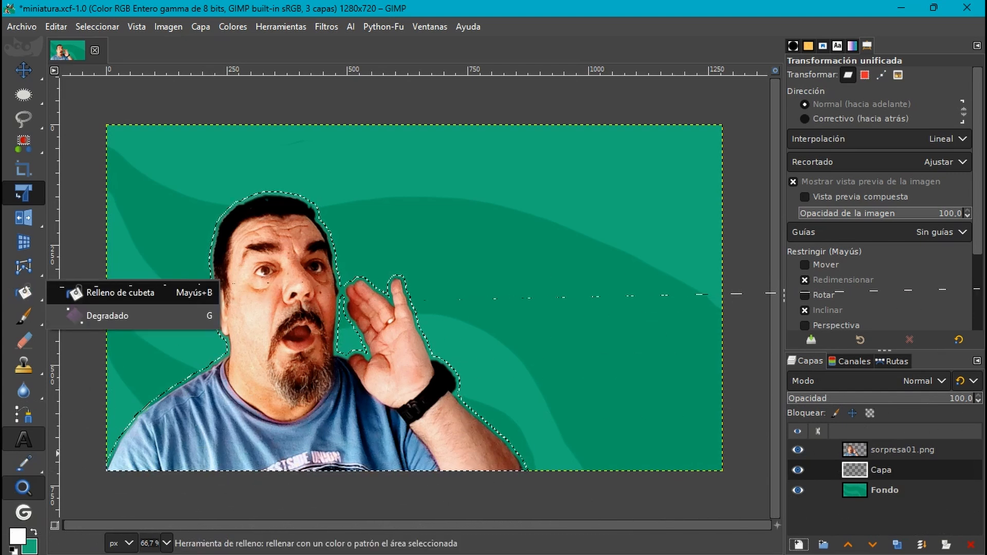
{"action": "left_click", "coordinate": [72, 289]}
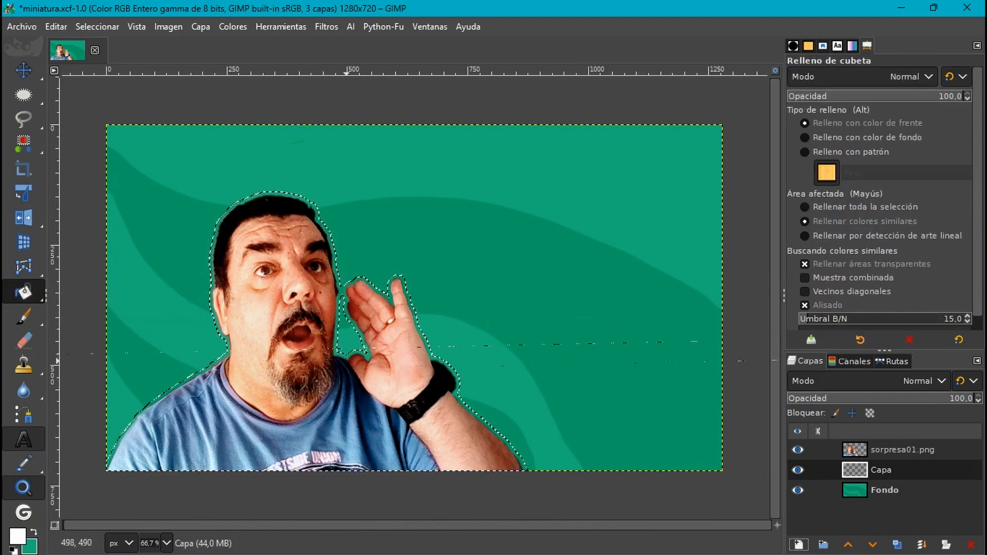
{"action": "left_click", "coordinate": [349, 366]}
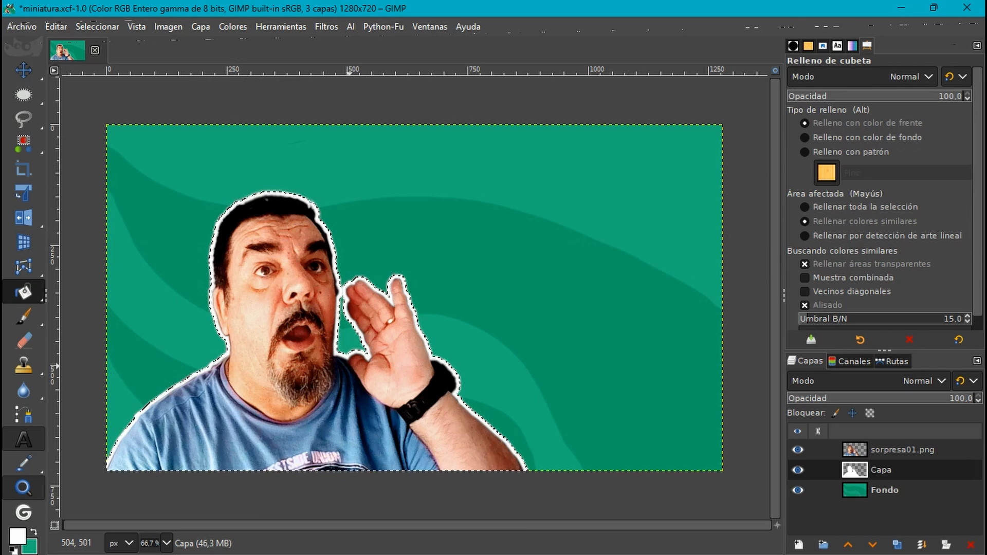
- Clear the selection and soften the man's white outline on the Capa layer with a Gaussian blur stronger than the default
{"action": "left_click", "coordinate": [98, 27]}
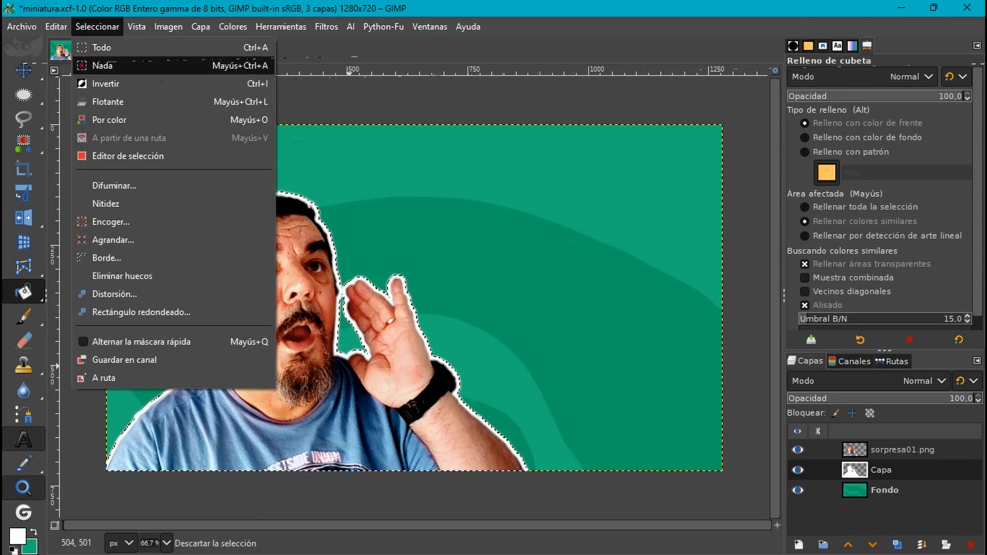
{"action": "left_click", "coordinate": [99, 66]}
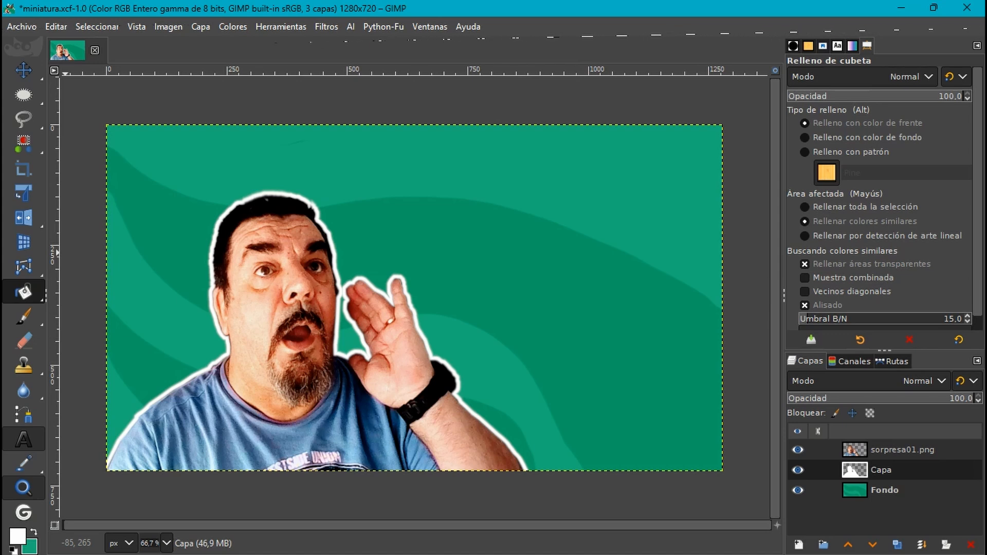
{"action": "left_click", "coordinate": [328, 25]}
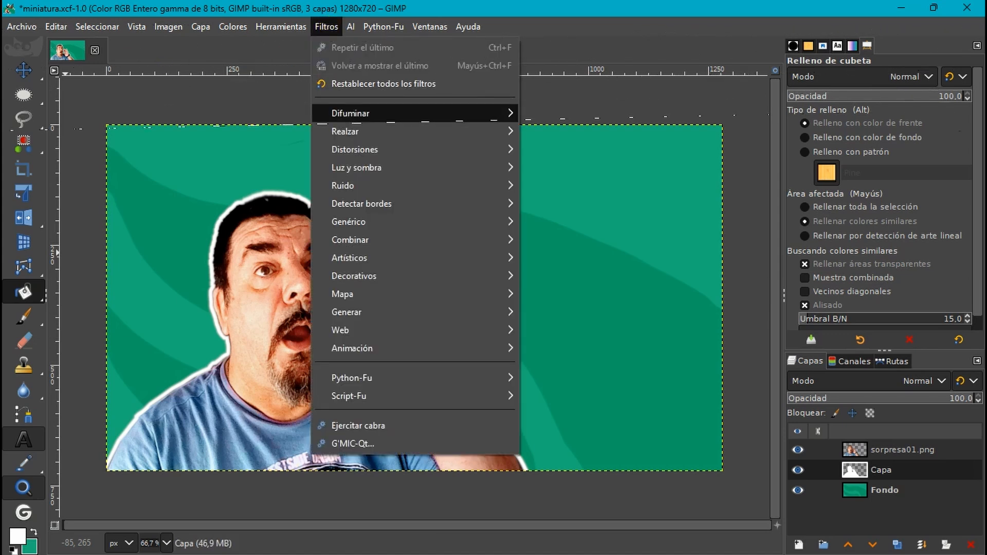
{"action": "mouse_move", "coordinate": [360, 113]}
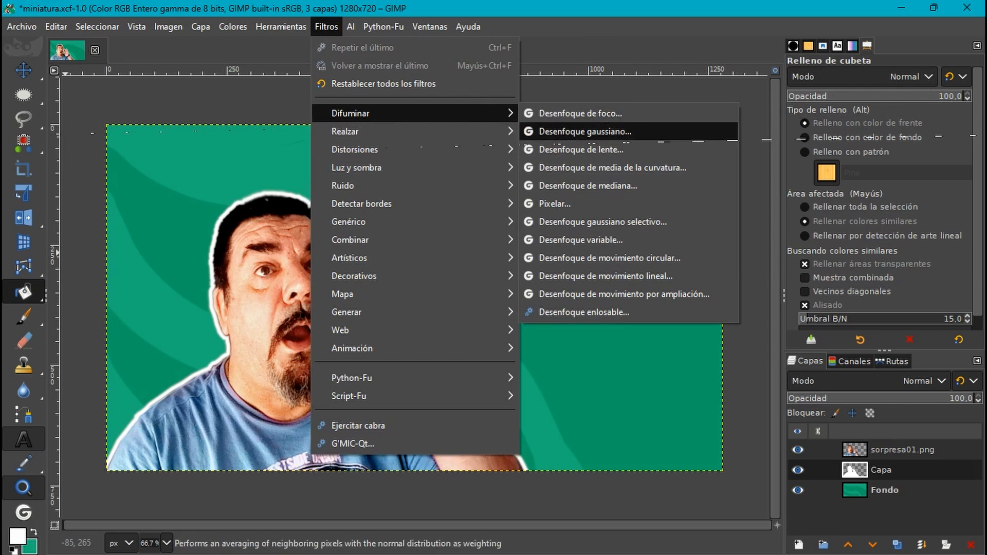
{"action": "left_click", "coordinate": [573, 132]}
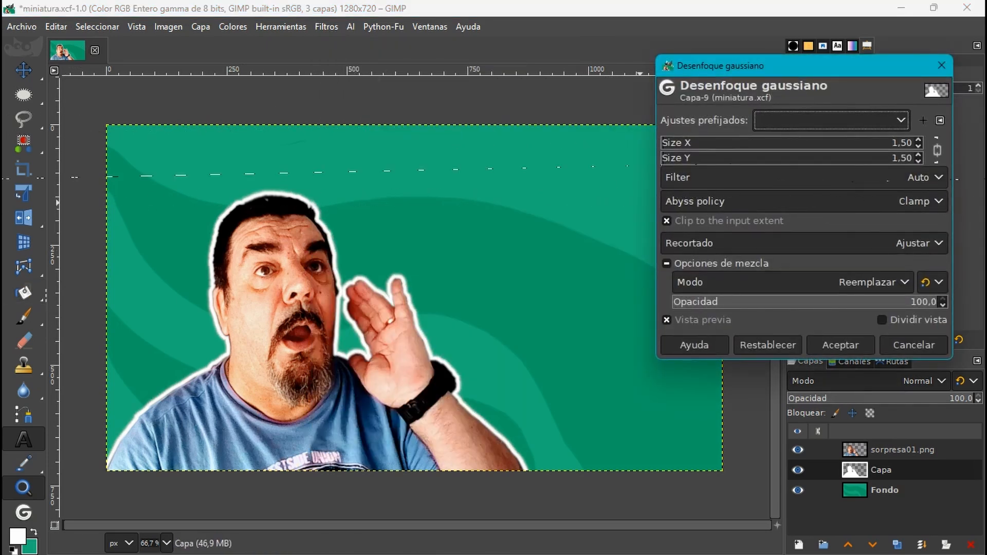
{"action": "left_click_drag", "start_coordinate": [673, 159], "coordinate": [680, 159]}
{"action": "left_click", "coordinate": [840, 345]}
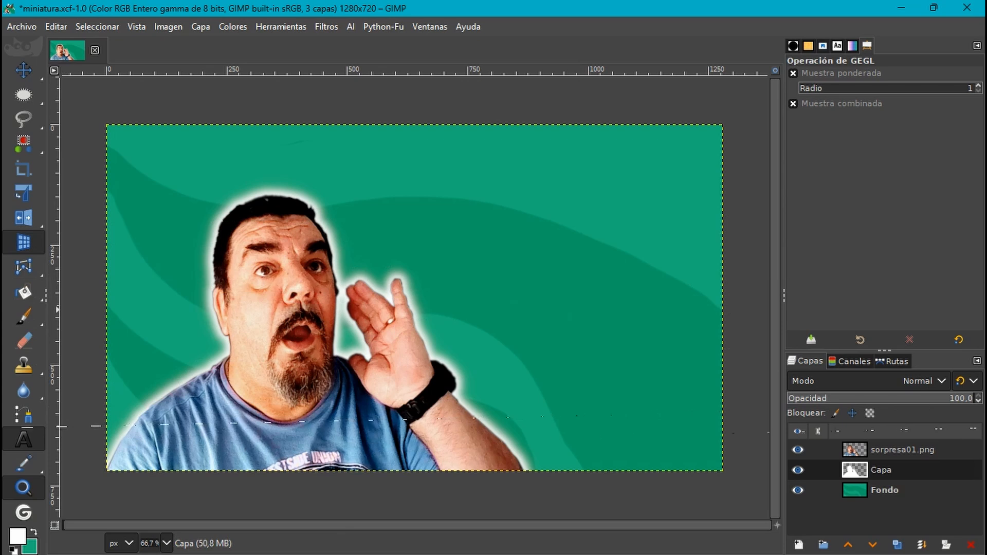
- Merge the sorpresa01.png photo layer down into the white outline layer
{"action": "left_click", "coordinate": [855, 450]}
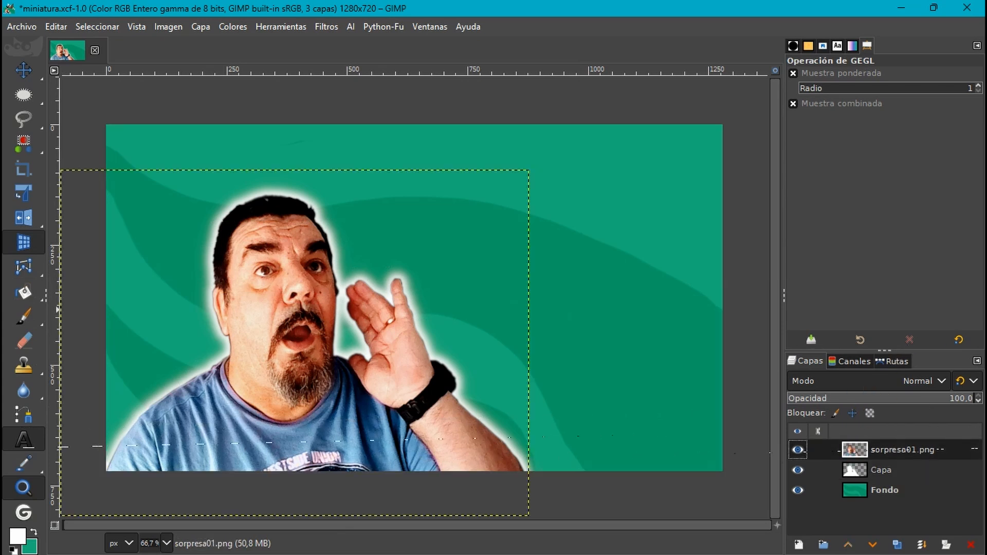
{"action": "right_click", "coordinate": [857, 449]}
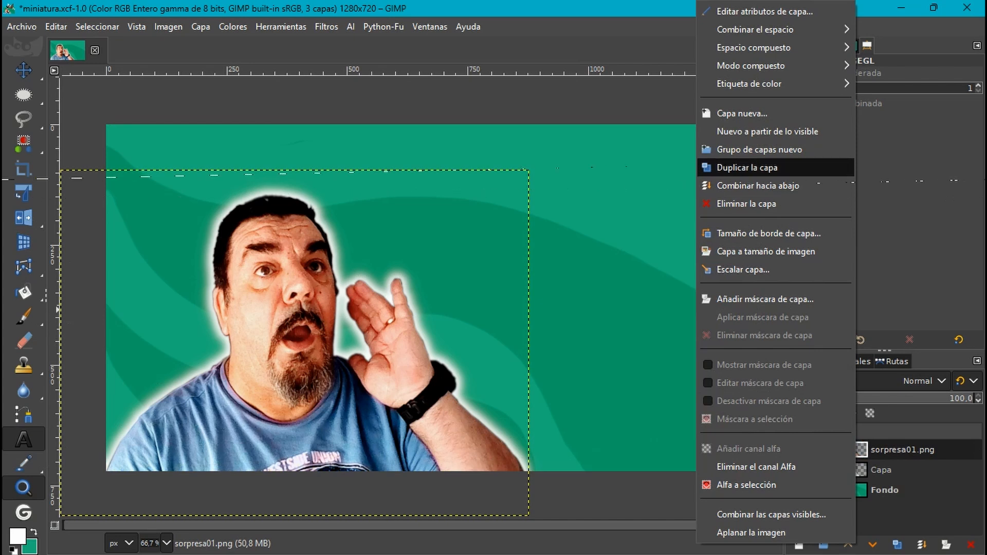
{"action": "left_click", "coordinate": [758, 186]}
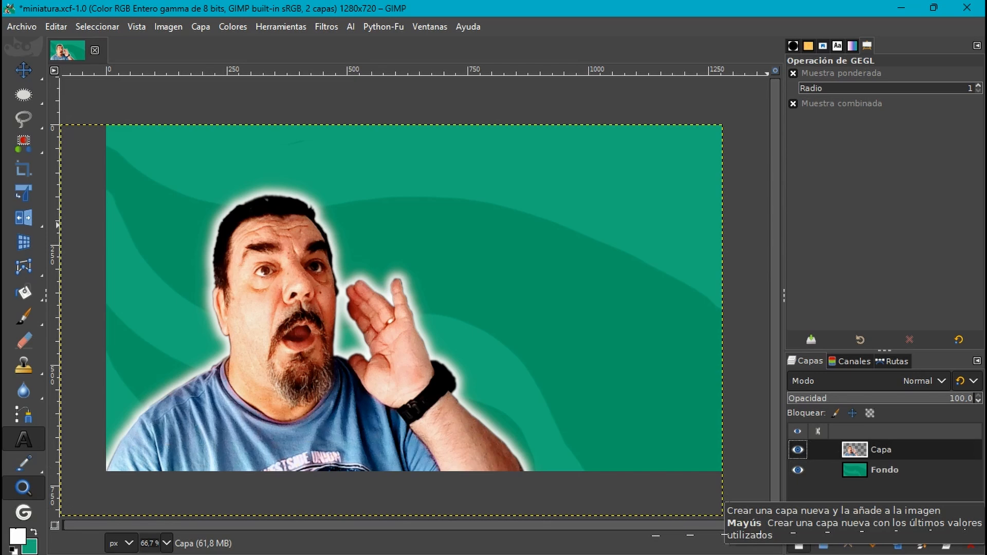
- Add a transparent 1280 x 720 layer and select a square-cornered rectangle about 570 x 146 px to the right of the man's head
{"action": "left_click", "coordinate": [799, 545]}
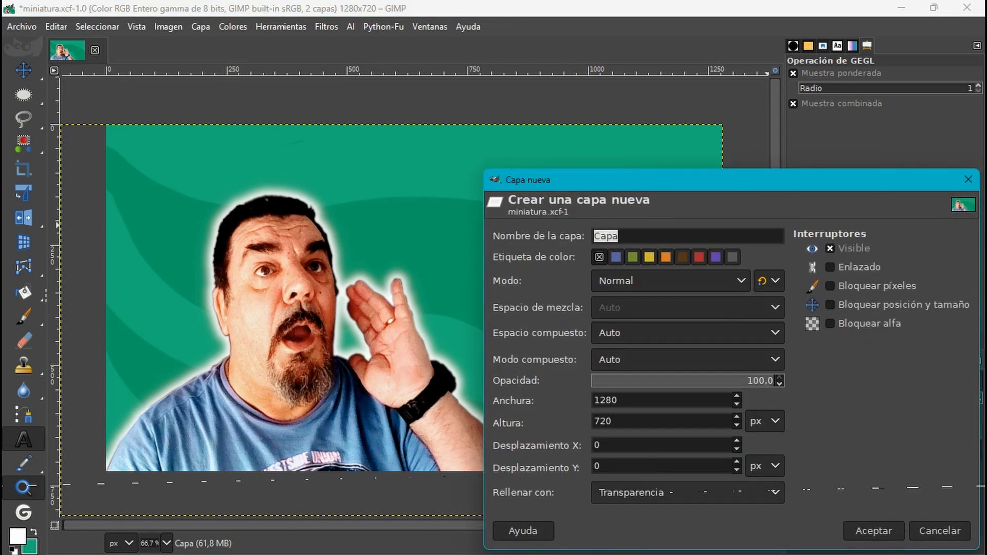
{"action": "left_click", "coordinate": [873, 531]}
{"action": "left_click_drag", "start_coordinate": [22, 96], "coordinate": [79, 96]}
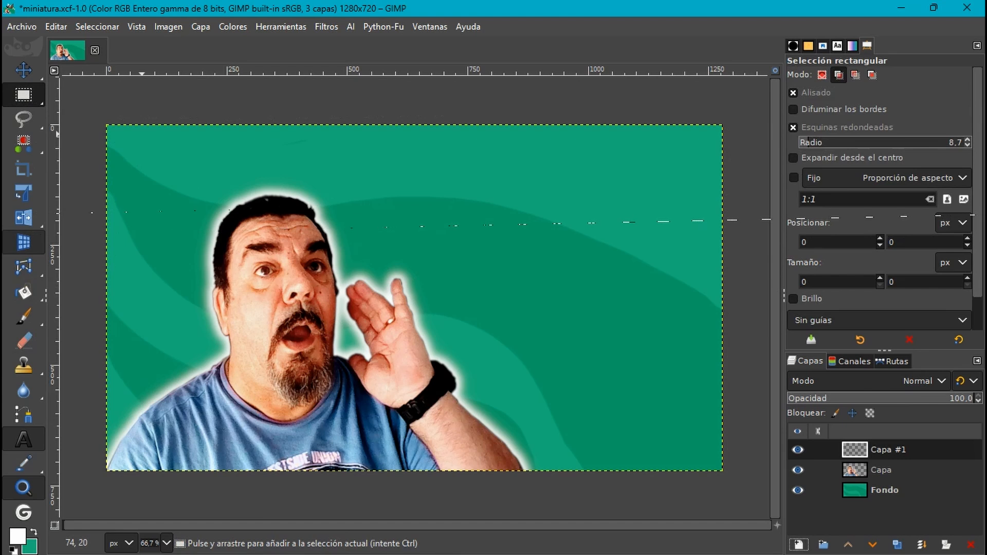
{"action": "mouse_move", "coordinate": [446, 207]}
{"action": "left_mouse_down"}
{"action": "mouse_move", "coordinate": [529, 264]}
{"action": "mouse_move", "coordinate": [713, 268]}
{"action": "left_mouse_up"}
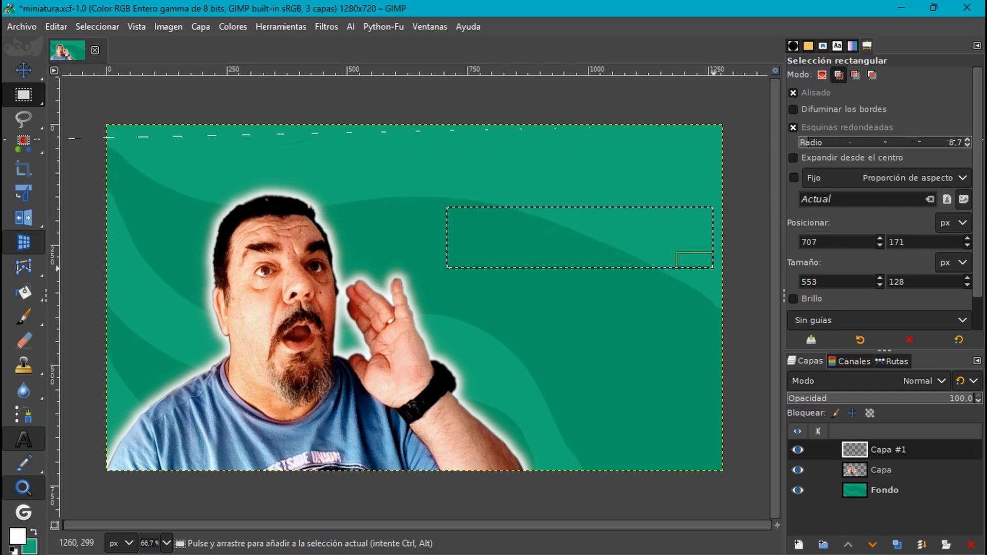
{"action": "left_click", "coordinate": [793, 128]}
{"action": "left_click_drag", "start_coordinate": [700, 236], "coordinate": [700, 236]}
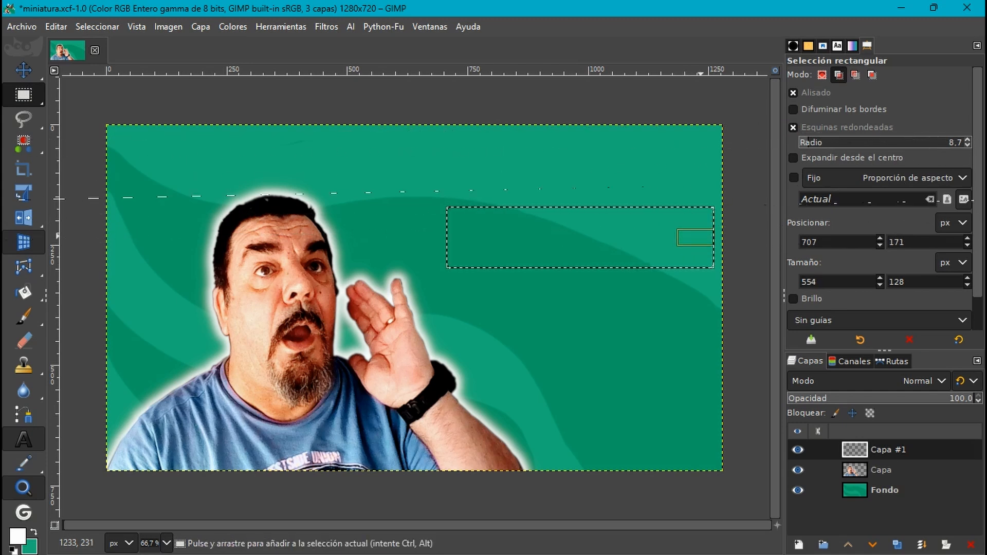
{"action": "mouse_move", "coordinate": [805, 141]}
{"action": "left_mouse_down"}
{"action": "mouse_move", "coordinate": [786, 139]}
{"action": "mouse_move", "coordinate": [794, 128]}
{"action": "left_mouse_up"}
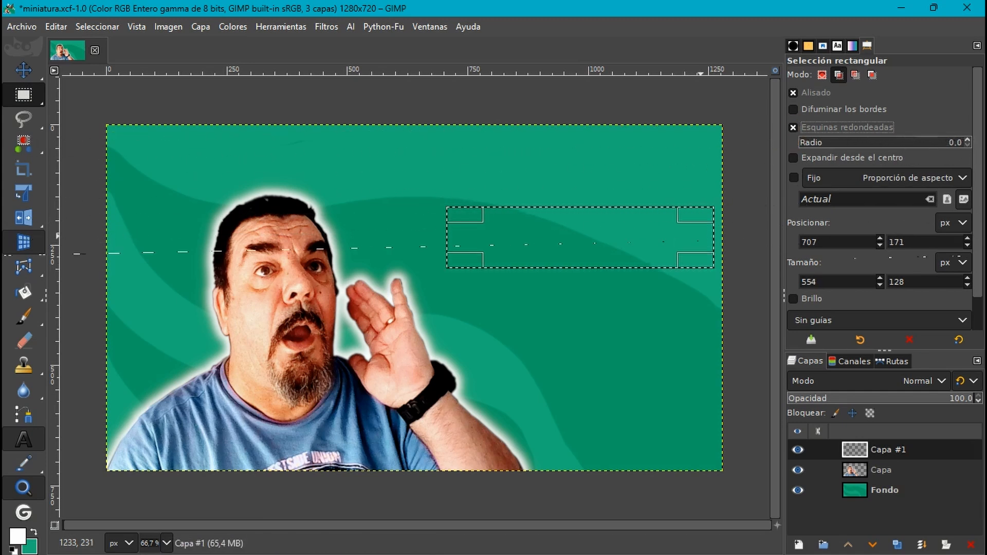
{"action": "left_click_drag", "start_coordinate": [446, 236], "coordinate": [439, 236]}
{"action": "left_click_drag", "start_coordinate": [570, 214], "coordinate": [573, 204]}
{"action": "key", "text": "Return"}
- Set the foreground colour to mustard yellow, cdca03
{"action": "left_click", "coordinate": [17, 536]}
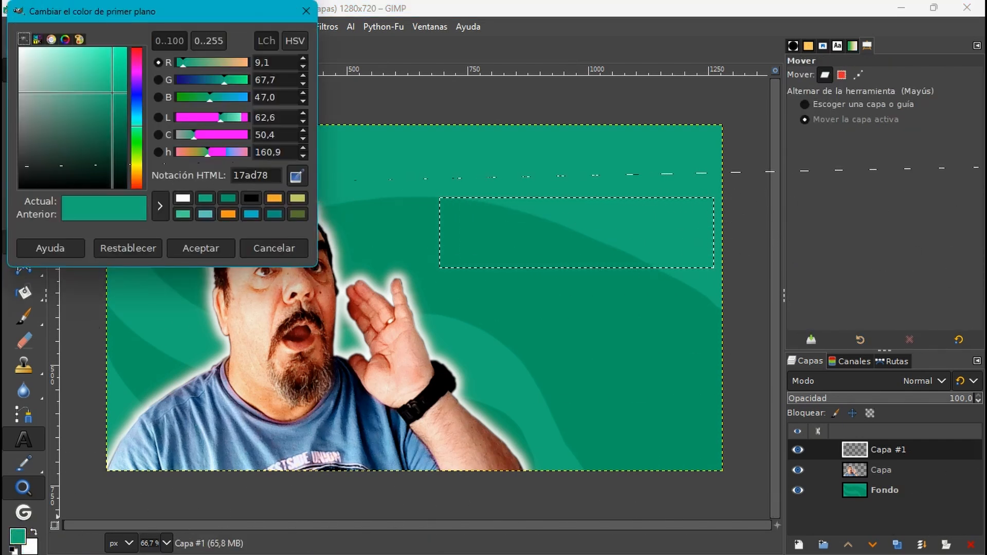
{"action": "left_click", "coordinate": [137, 167]}
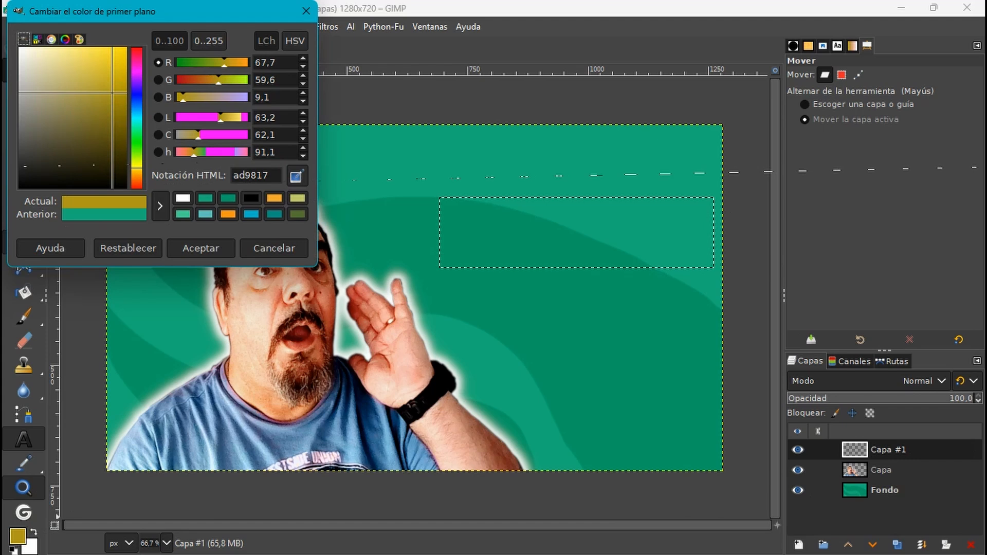
{"action": "left_click", "coordinate": [138, 166]}
{"action": "left_click", "coordinate": [137, 165]}
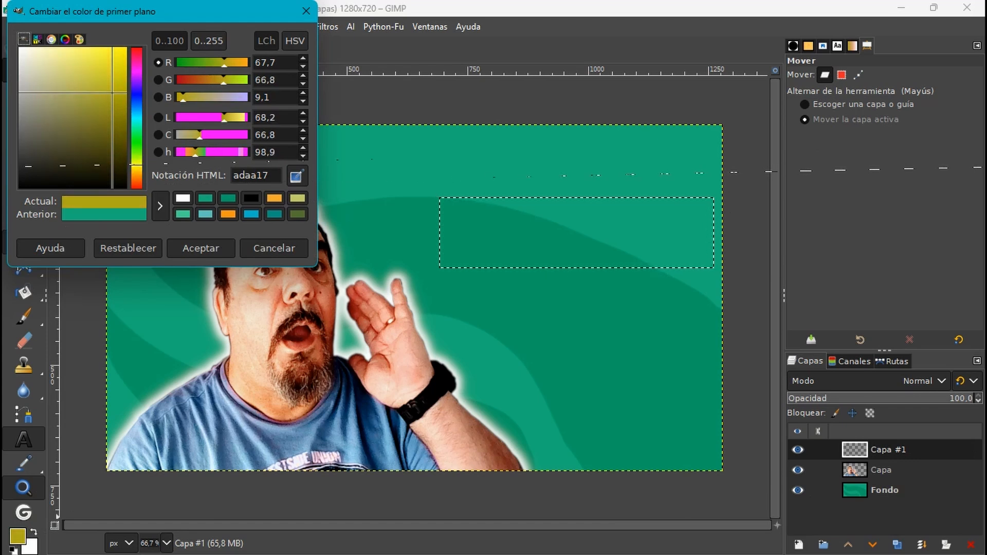
{"action": "left_click_drag", "start_coordinate": [112, 93], "coordinate": [126, 74]}
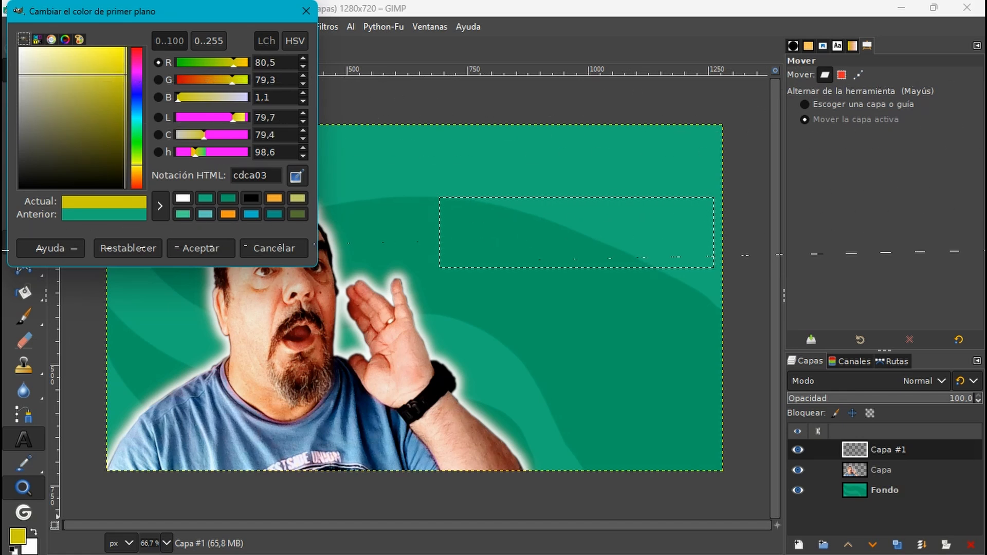
{"action": "left_click", "coordinate": [201, 248]}
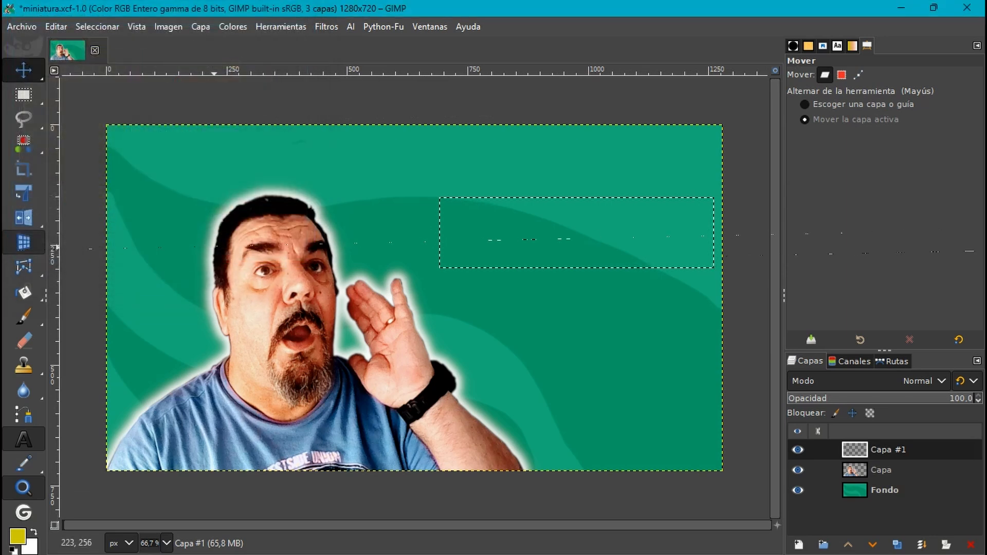
- Fill the rectangular selection with the yellow foreground colour and clear the selection
{"action": "mouse_move", "coordinate": [24, 291]}
{"action": "left_click", "coordinate": [97, 289]}
{"action": "left_click", "coordinate": [572, 231]}
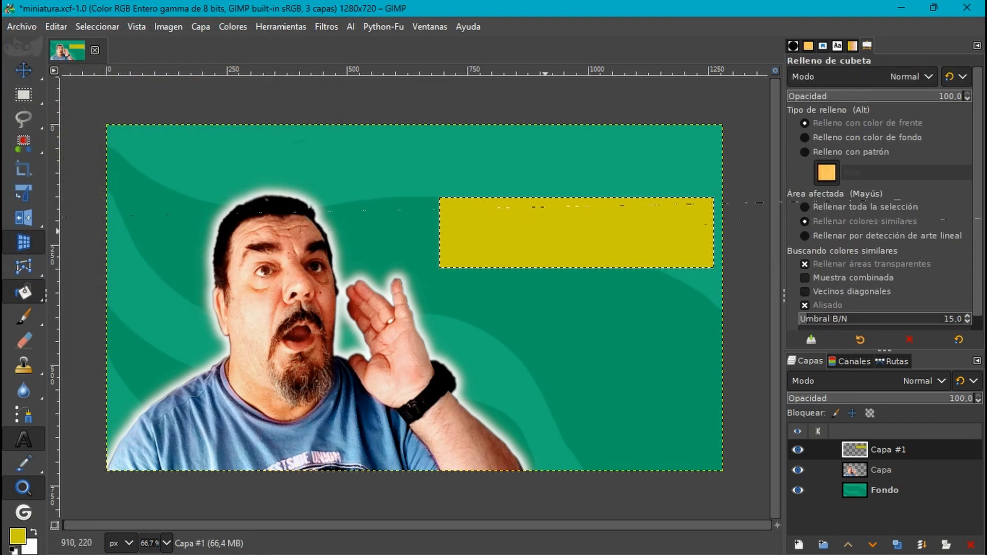
{"action": "left_click", "coordinate": [97, 27]}
{"action": "left_click", "coordinate": [102, 66]}
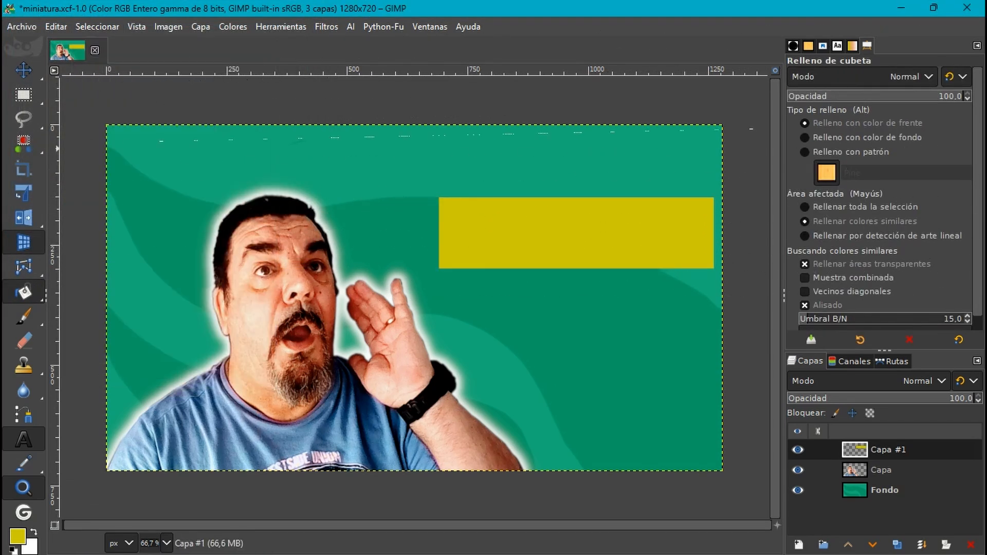
- Crop only the Capa #1 layer to about 623 x 200 px around the yellow rectangle
{"action": "mouse_move", "coordinate": [23, 94]}
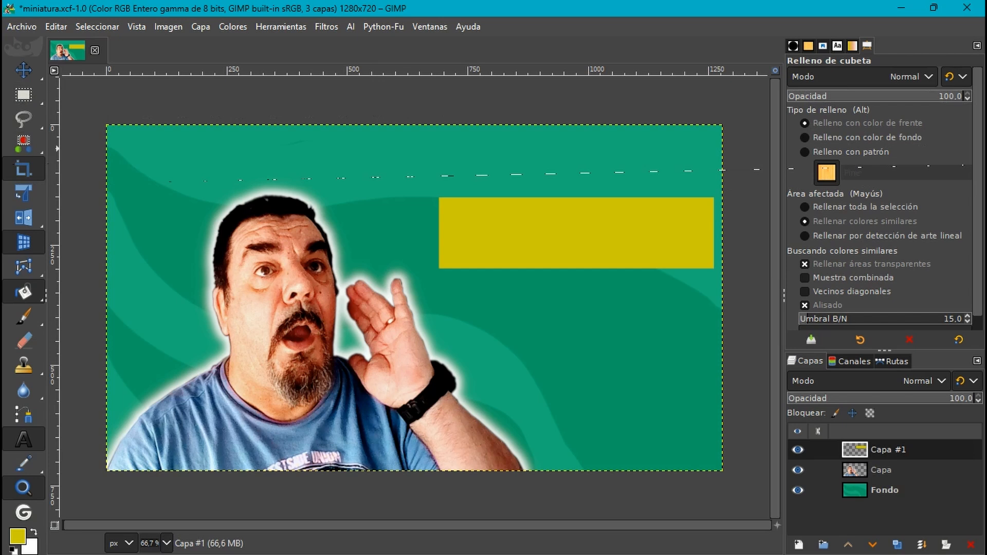
{"action": "left_click", "coordinate": [23, 168]}
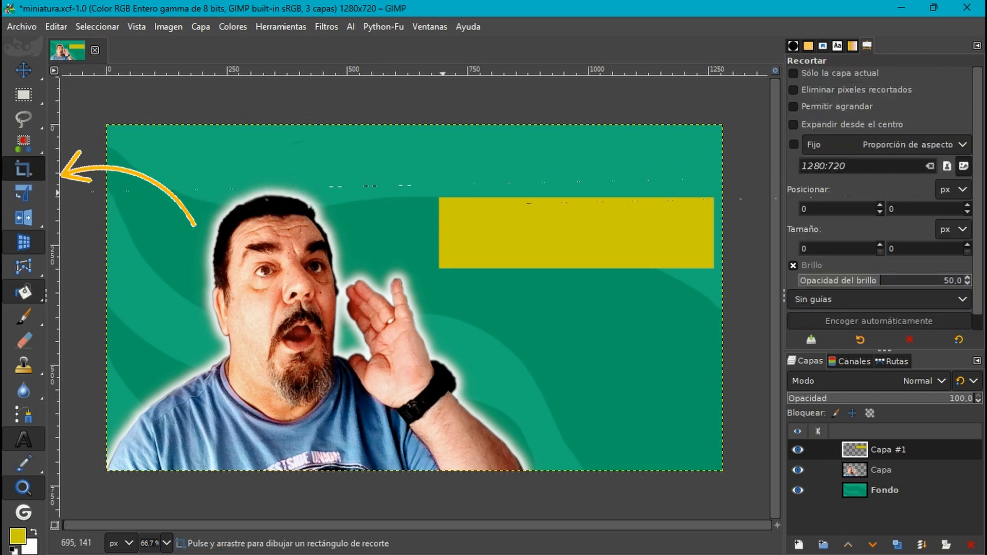
{"action": "left_click_drag", "start_coordinate": [423, 185], "coordinate": [727, 281]}
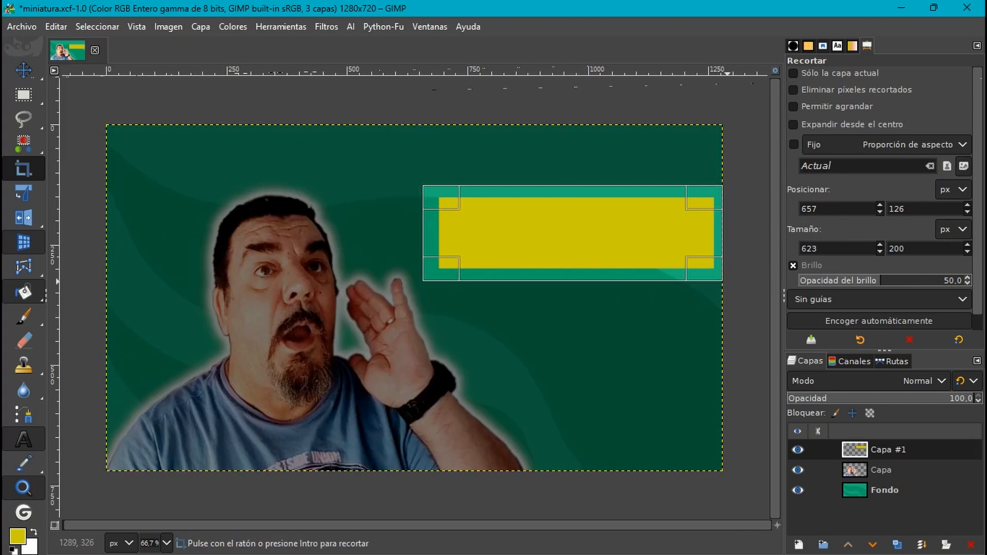
{"action": "left_click", "coordinate": [795, 74]}
{"action": "left_click", "coordinate": [795, 73]}
{"action": "left_click", "coordinate": [796, 74]}
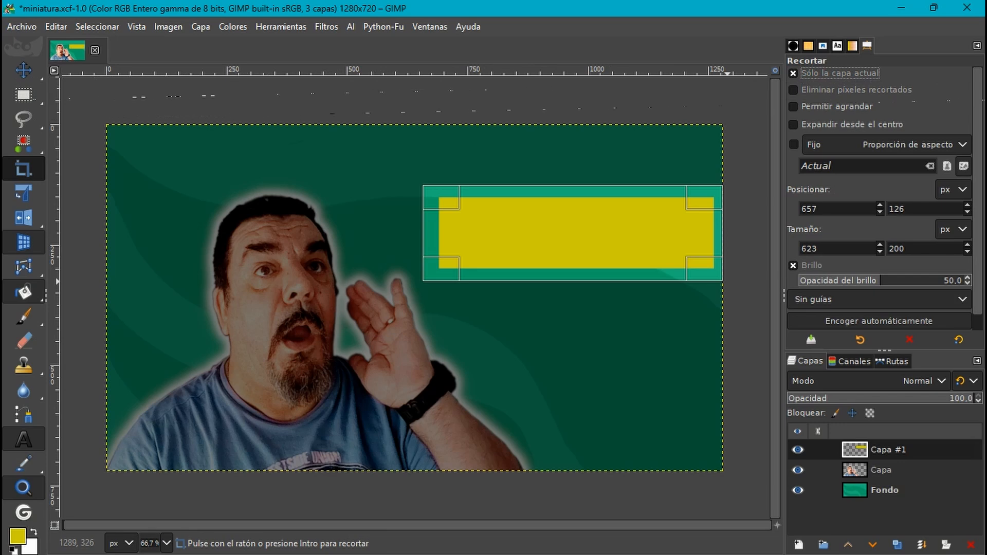
{"action": "key", "text": "Return"}
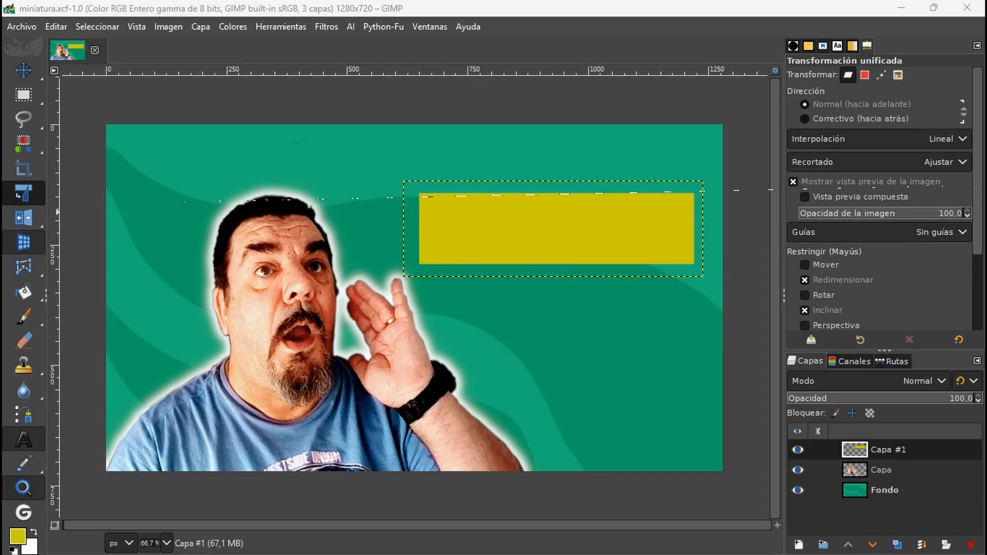
- Slant the yellow rectangle into a parallelogram with Unified Transform by shifting both lower corners to the left
{"action": "left_click", "coordinate": [28, 191]}
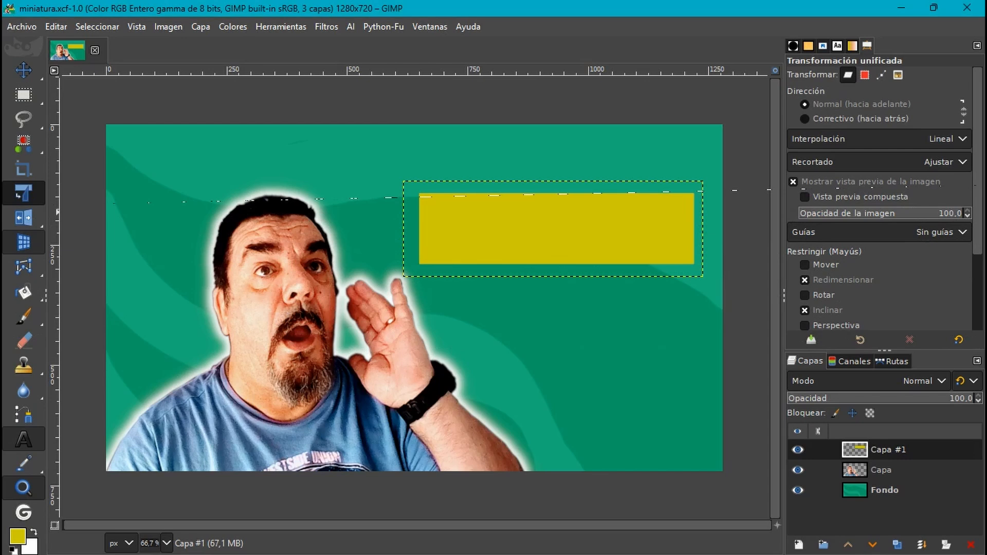
{"action": "left_click", "coordinate": [553, 229]}
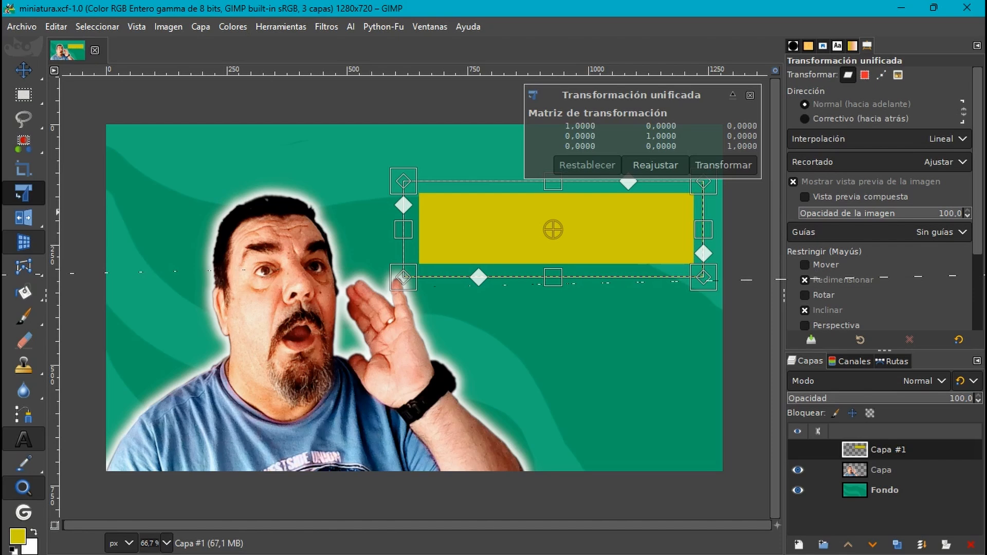
{"action": "left_click_drag", "start_coordinate": [403, 278], "coordinate": [371, 278]}
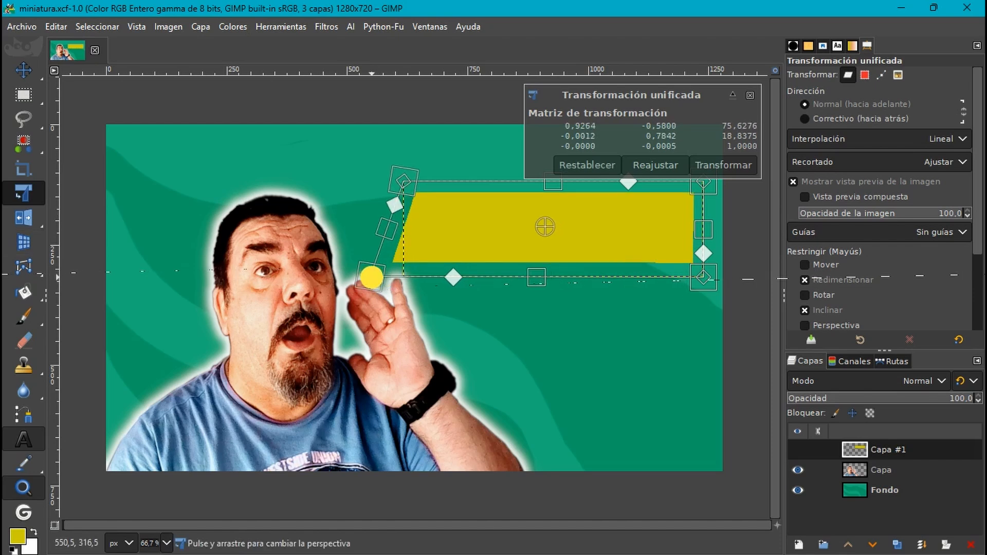
{"action": "left_click_drag", "start_coordinate": [702, 278], "coordinate": [664, 279]}
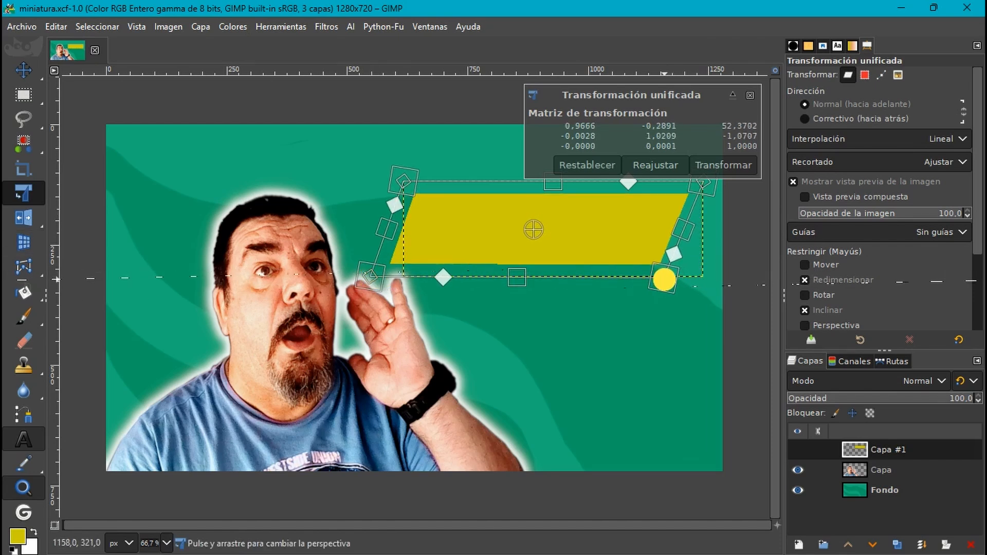
{"action": "left_click", "coordinate": [723, 165]}
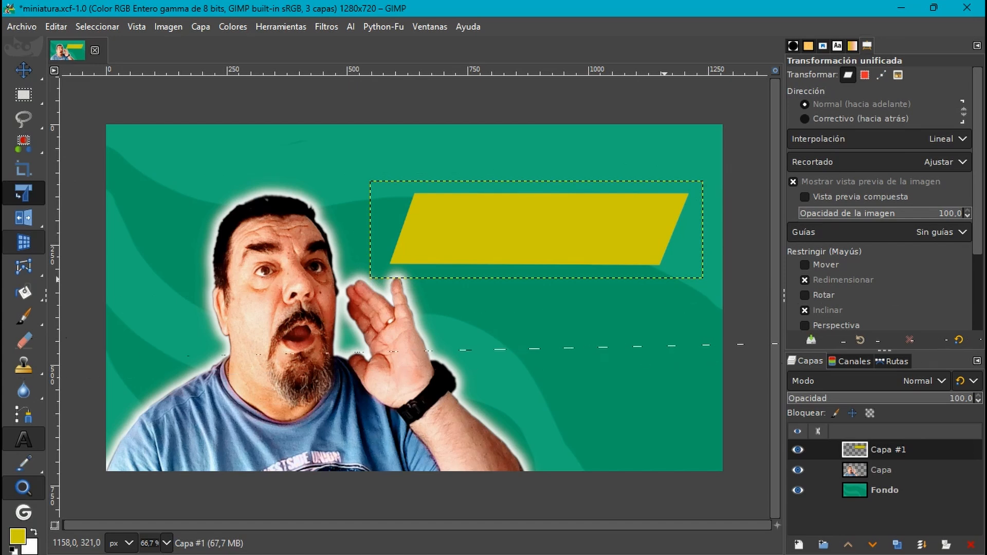
- Activate the Text tool and set the foreground colour to a dark teal
{"action": "left_click", "coordinate": [24, 440]}
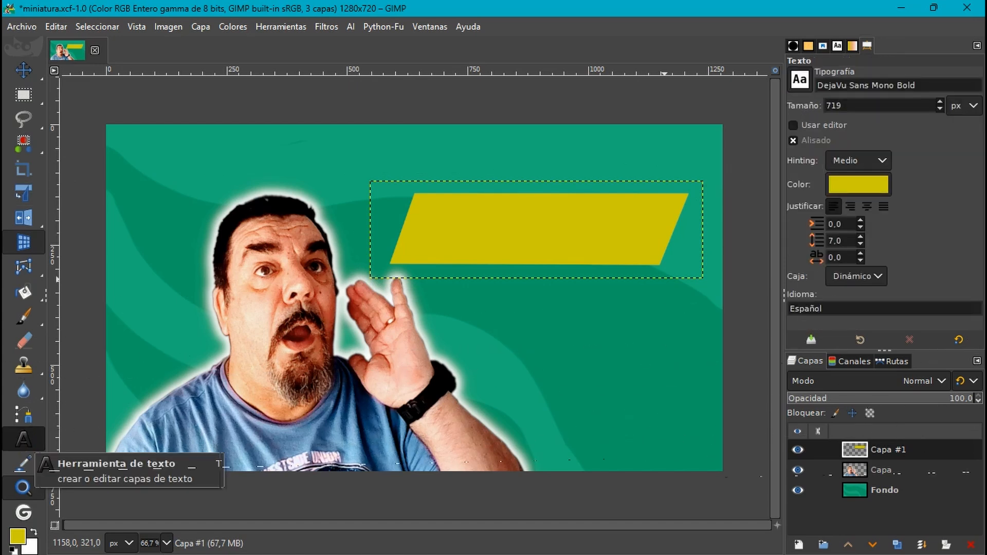
{"action": "left_click", "coordinate": [17, 536]}
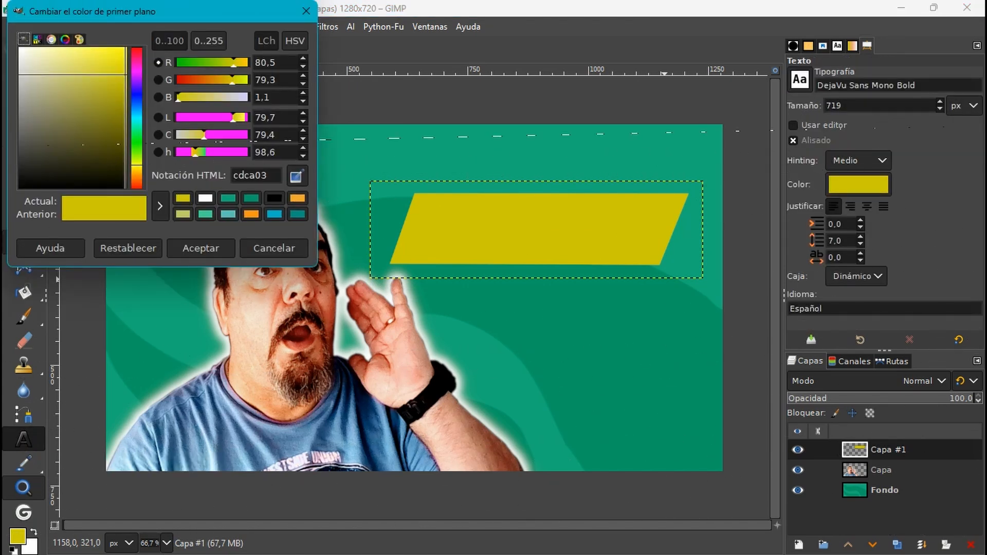
{"action": "left_click", "coordinate": [136, 121]}
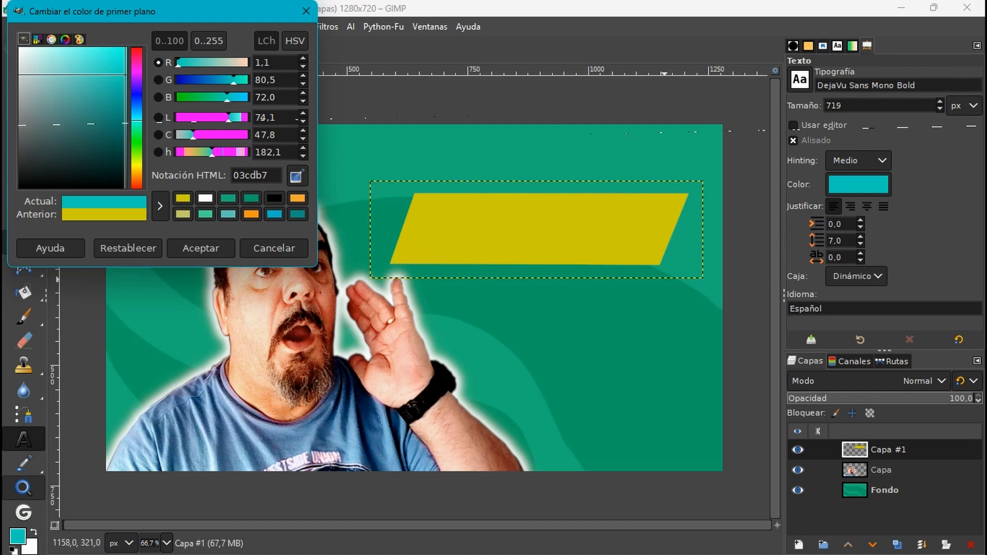
{"action": "left_click", "coordinate": [122, 122]}
{"action": "left_click_drag", "start_coordinate": [122, 122], "coordinate": [126, 108]}
{"action": "left_click", "coordinate": [201, 247]}
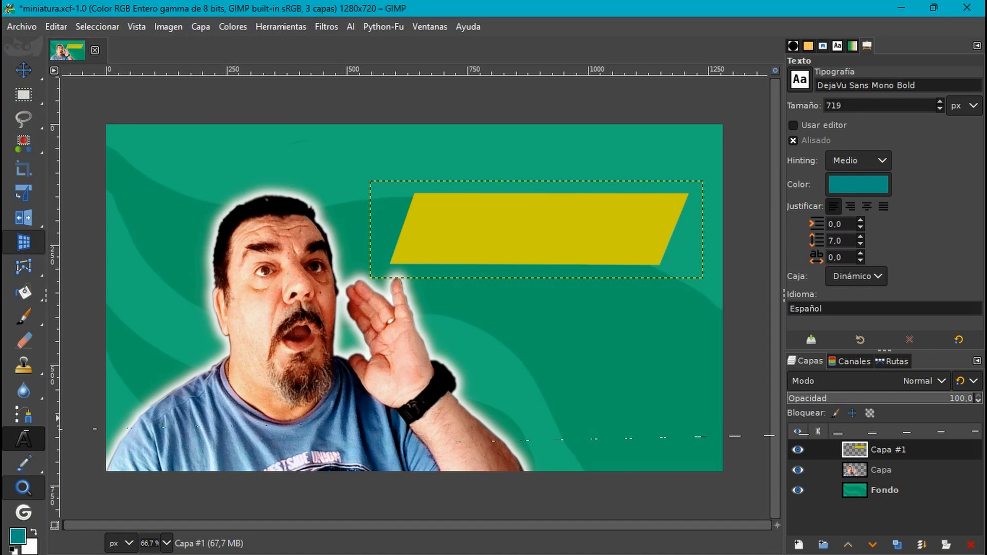
- Add the text CRÉALO in DejaVu Sans Mono Bold over the yellow banner and set its size to 119 px
{"action": "left_click", "coordinate": [430, 208]}
{"action": "type", "text": "CRÉALO"}
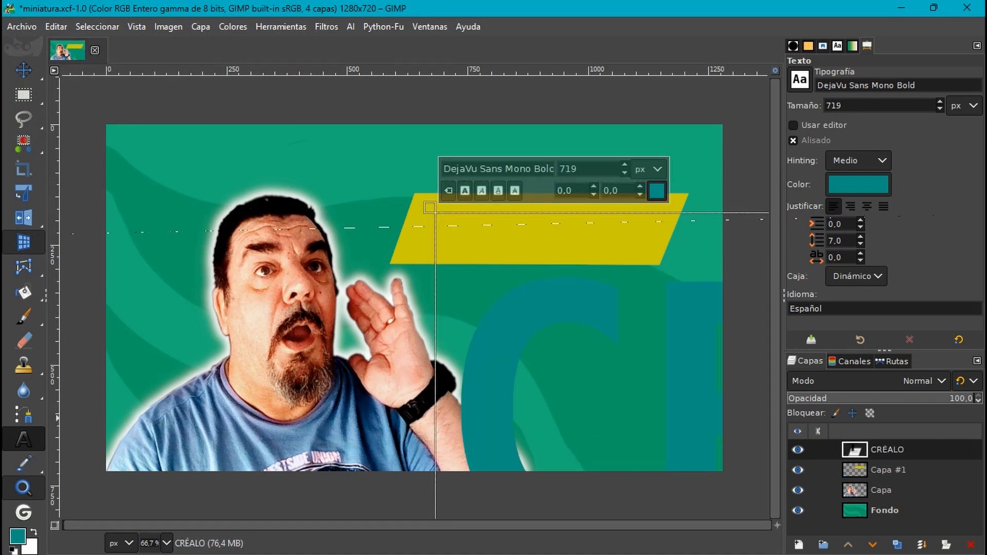
{"action": "left_click_drag", "start_coordinate": [939, 109], "coordinate": [939, 109]}
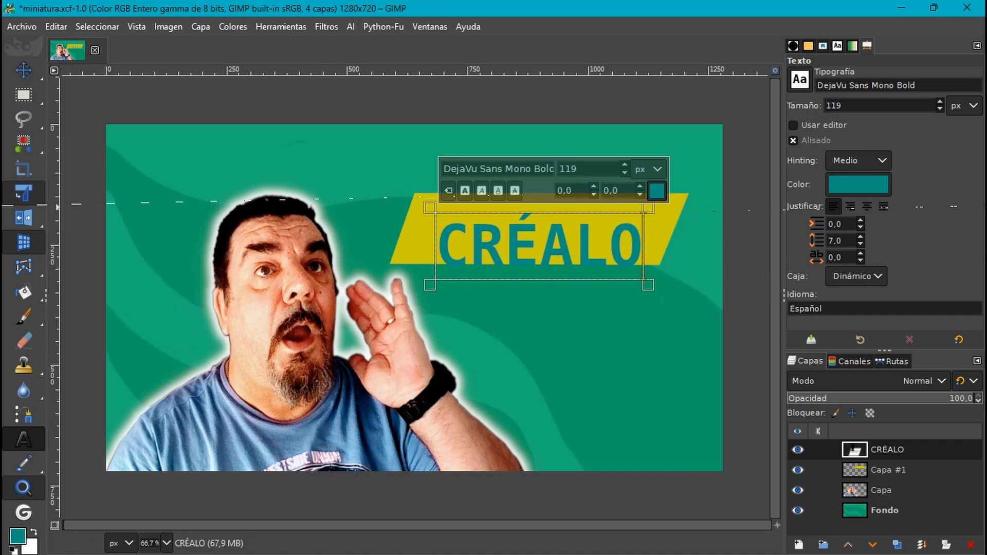
- Use Unified Transform to enlarge the CRÉALO text about 1.12 times and centre it on the yellow banner
{"action": "left_click", "coordinate": [23, 193]}
{"action": "left_click_drag", "start_coordinate": [490, 249], "coordinate": [483, 234]}
{"action": "left_click", "coordinate": [730, 165]}
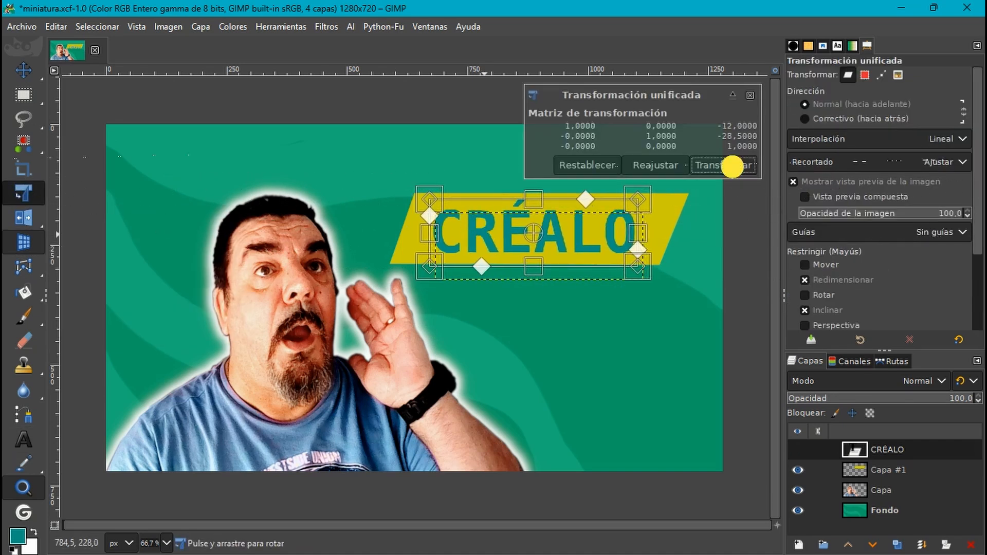
{"action": "left_click", "coordinate": [579, 190]}
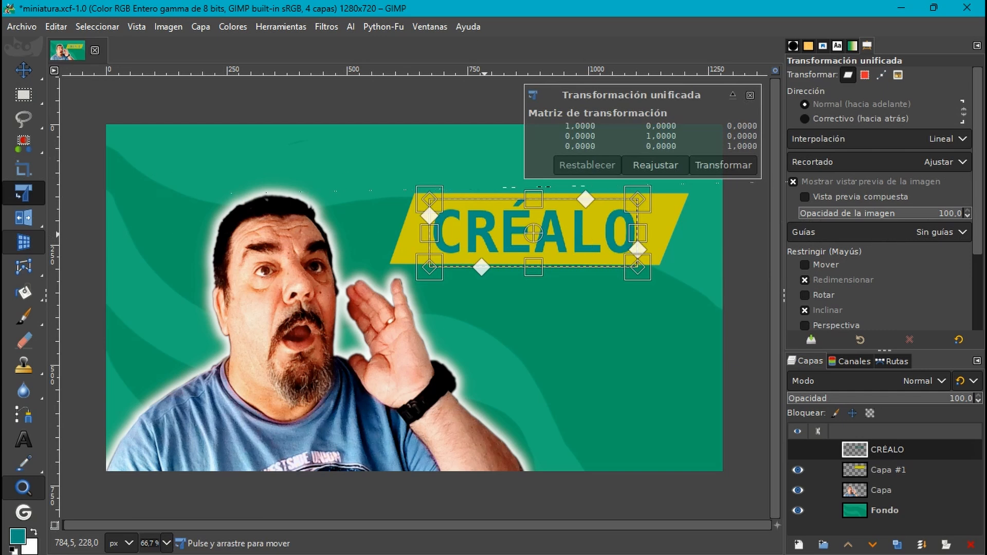
{"action": "left_click_drag", "start_coordinate": [655, 191], "coordinate": [672, 189]}
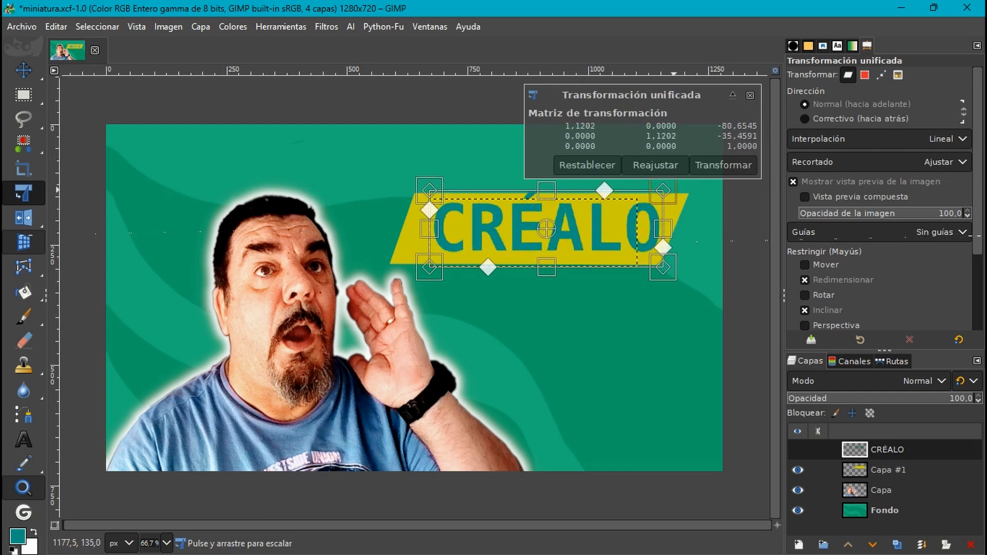
{"action": "left_click_drag", "start_coordinate": [478, 244], "coordinate": [468, 247]}
{"action": "left_click", "coordinate": [711, 166]}
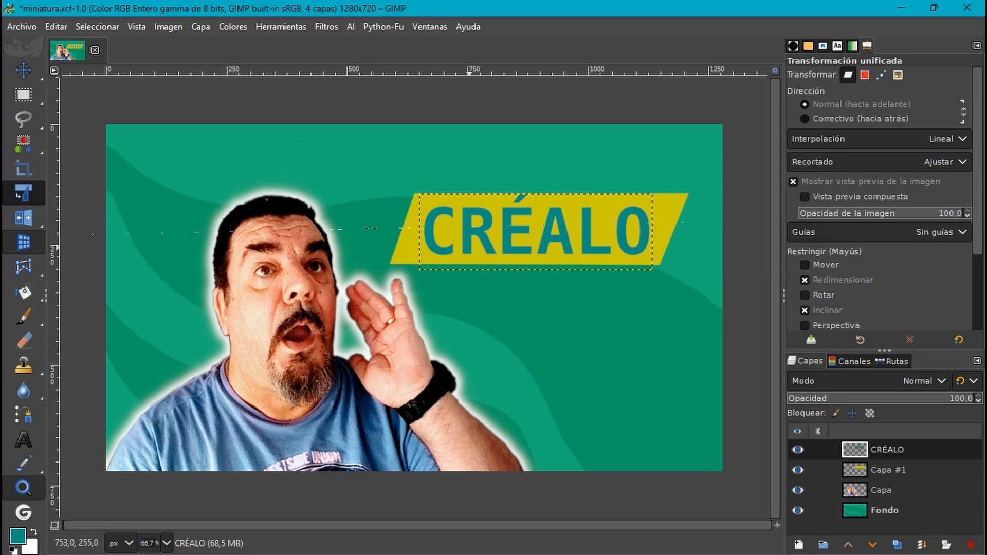
- Select the CRÉALO lettering from its layer's alpha and grow the selection by 2 px
{"action": "right_click", "coordinate": [857, 452]}
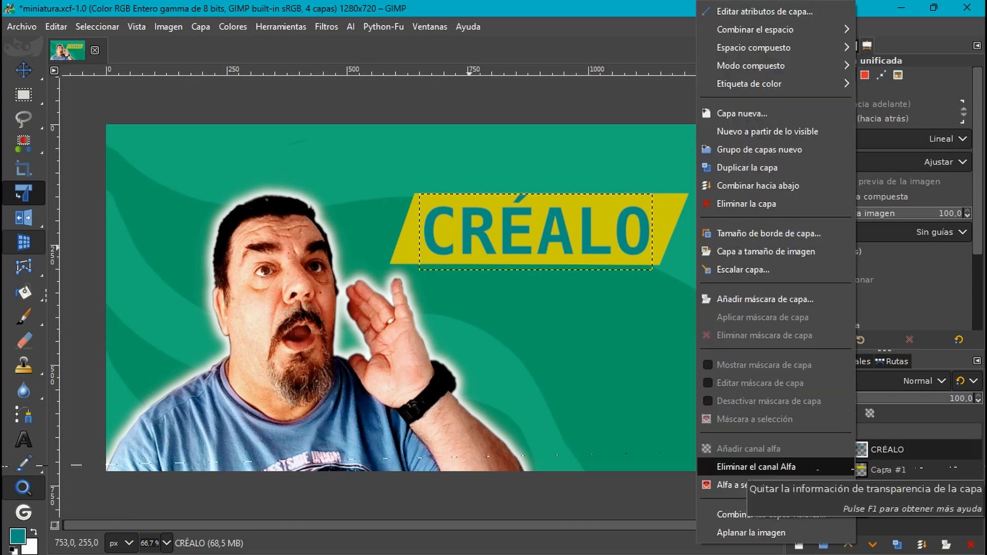
{"action": "left_click", "coordinate": [746, 485]}
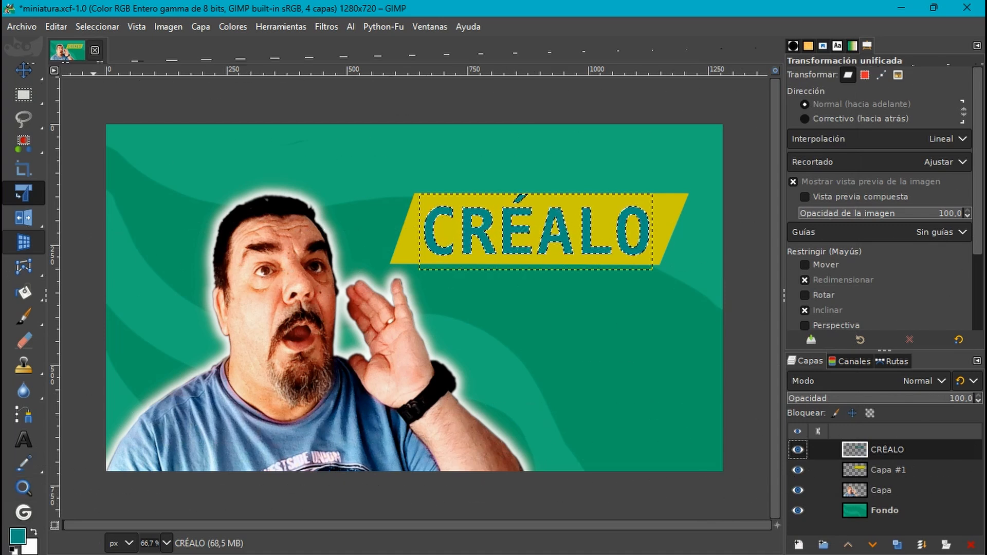
{"action": "left_click", "coordinate": [99, 26]}
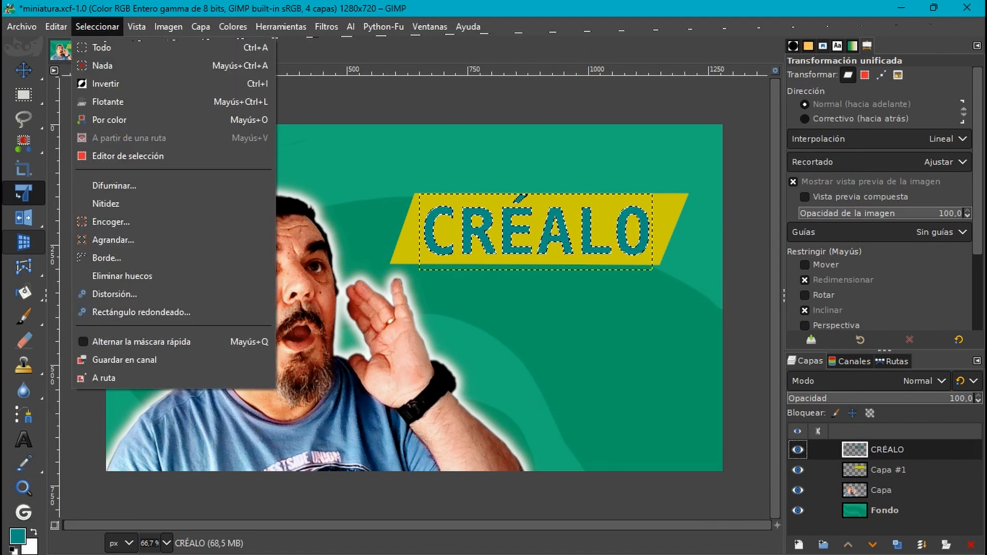
{"action": "left_click", "coordinate": [109, 240]}
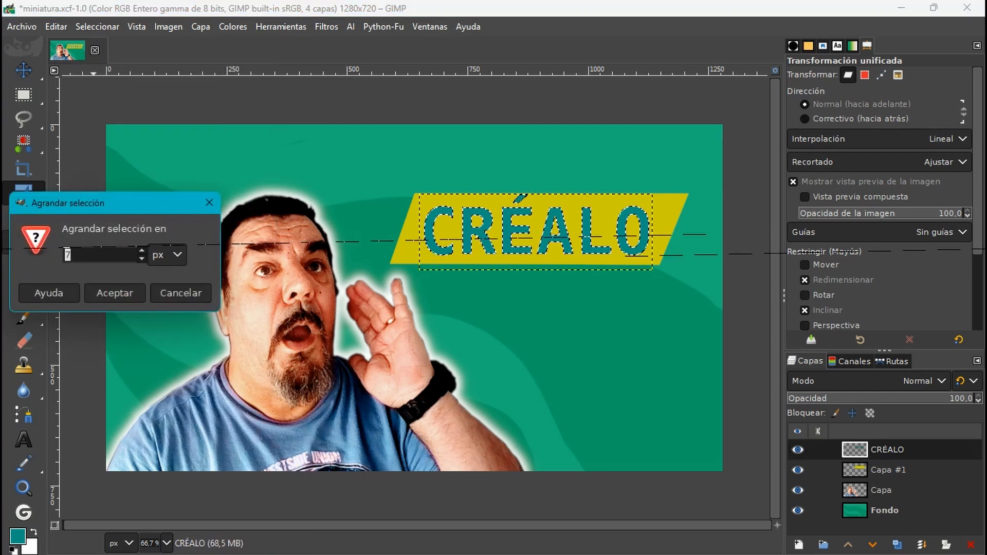
{"action": "left_click", "coordinate": [141, 258]}
{"action": "left_click", "coordinate": [141, 258]}
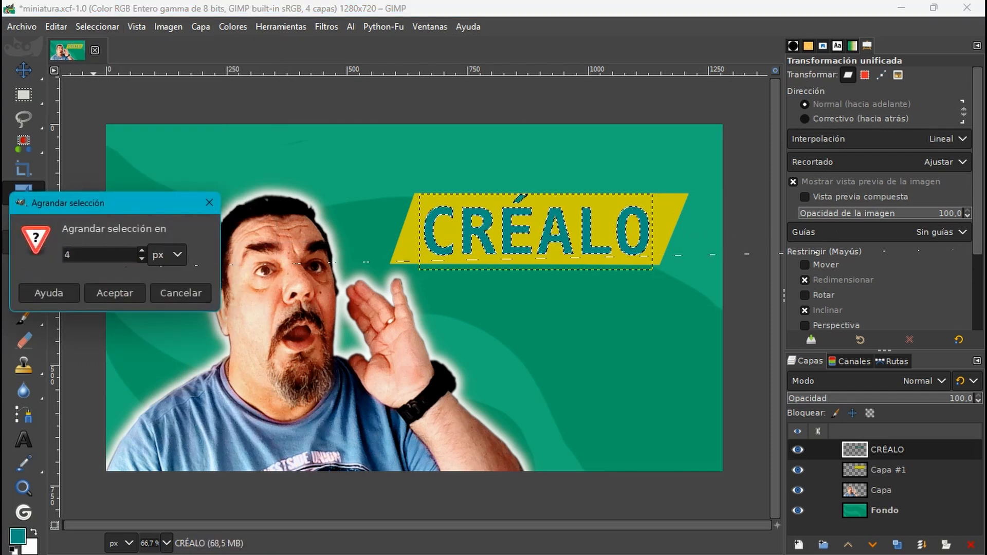
{"action": "left_click", "coordinate": [141, 259]}
{"action": "left_click", "coordinate": [141, 258]}
{"action": "left_click", "coordinate": [128, 293]}
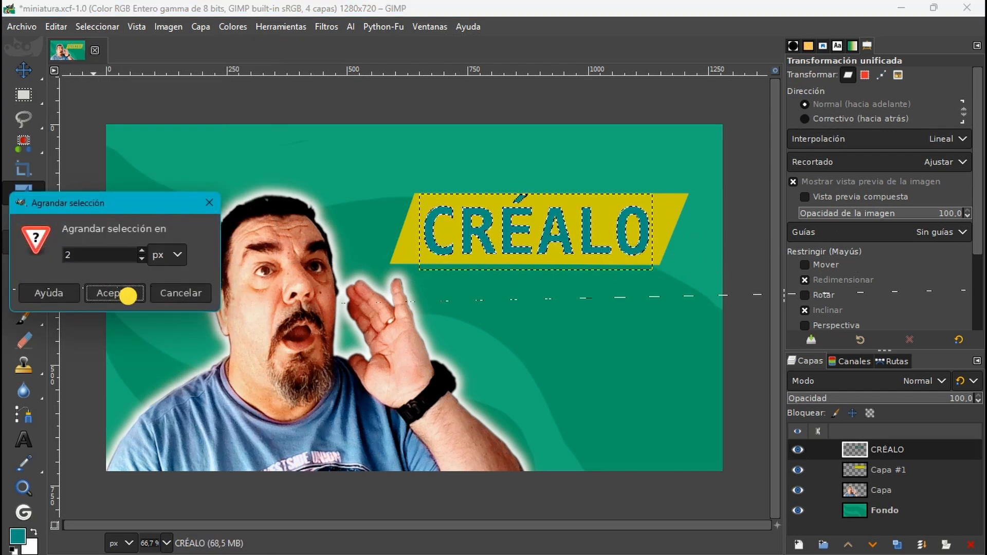
{"action": "left_click", "coordinate": [125, 291]}
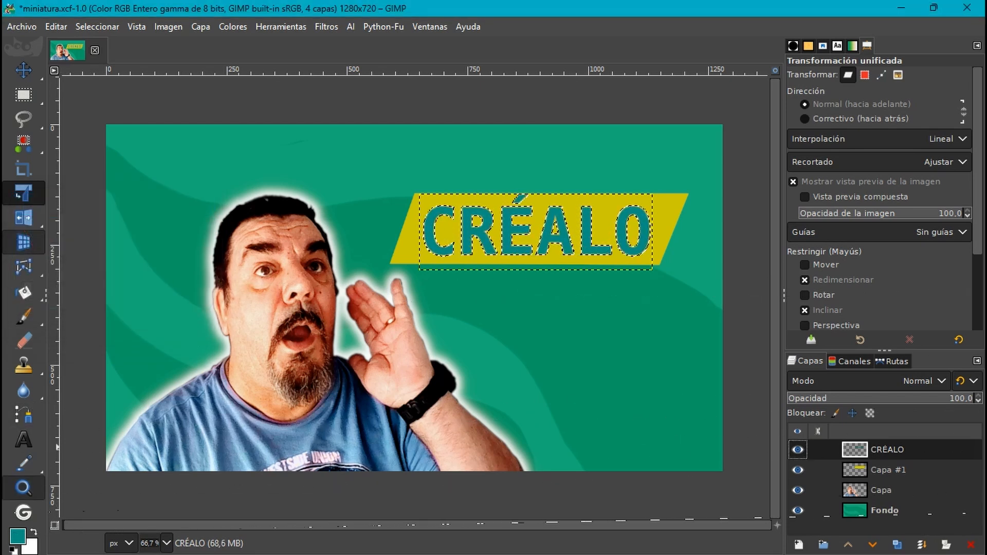
- Make white the foreground colour and stroke the lettering selection with a 5 px solid line
{"action": "key", "text": "x"}
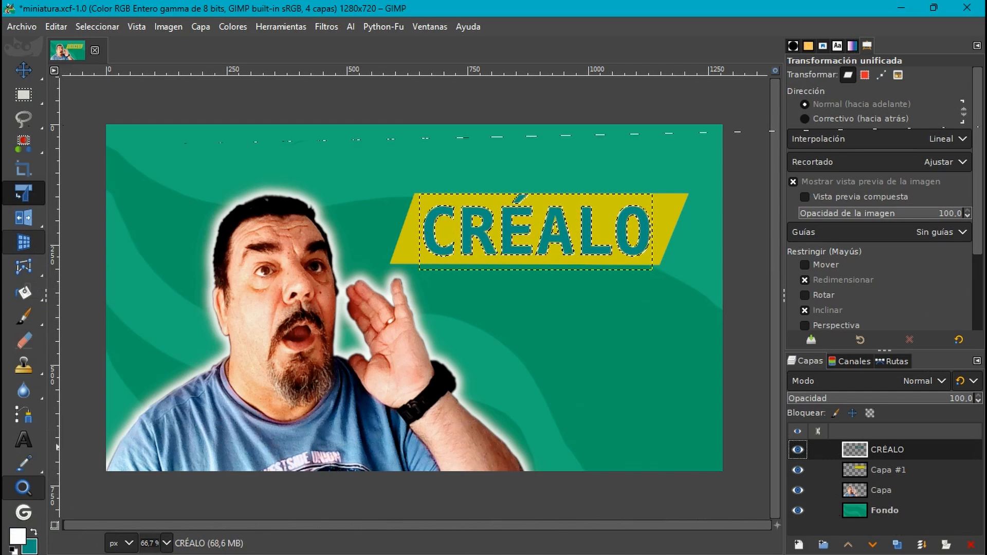
{"action": "left_click", "coordinate": [56, 27]}
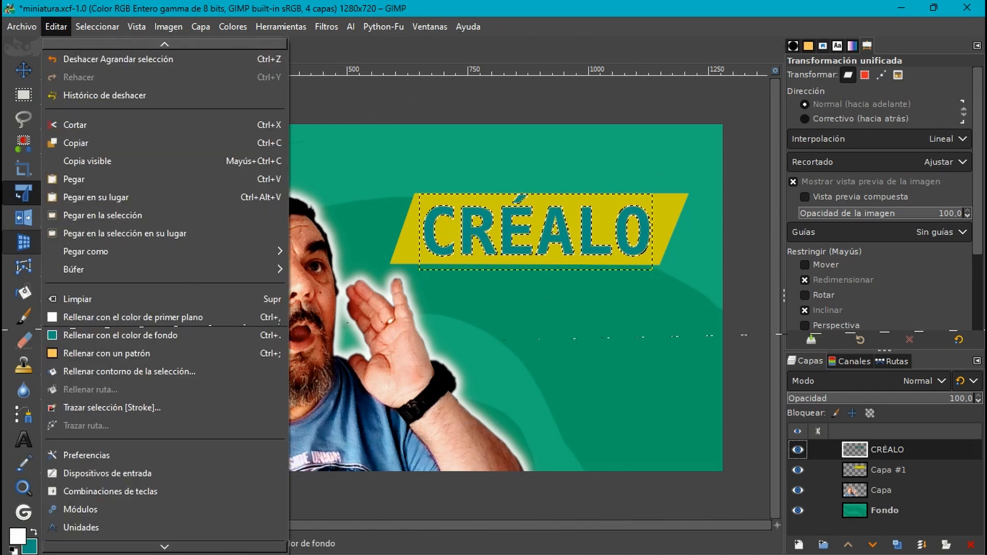
{"action": "left_click", "coordinate": [101, 408]}
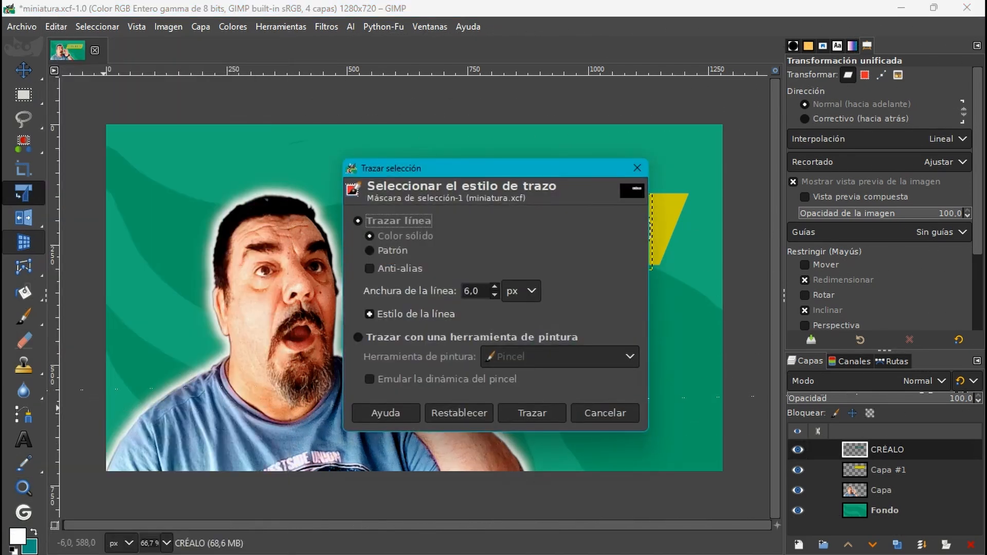
{"action": "left_click", "coordinate": [369, 268]}
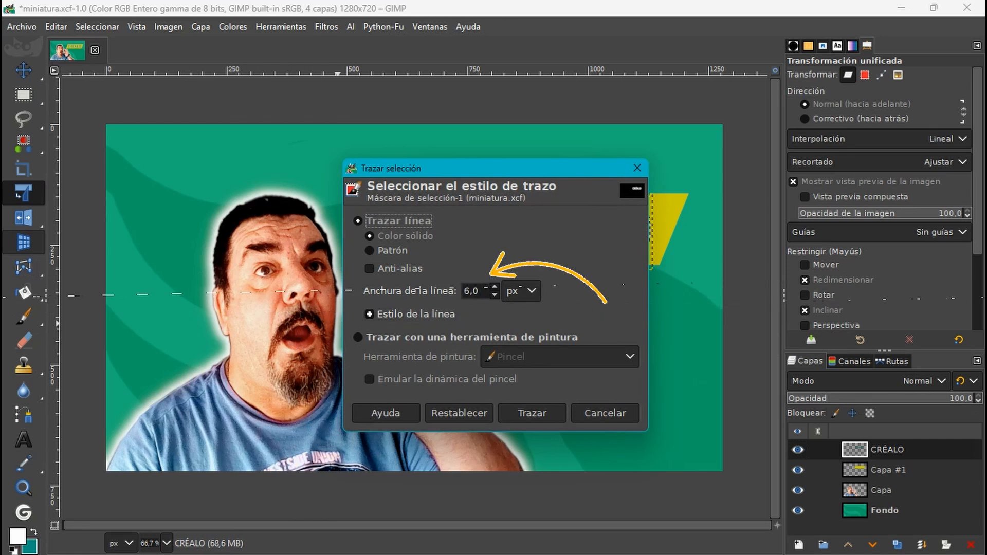
{"action": "left_click", "coordinate": [494, 295]}
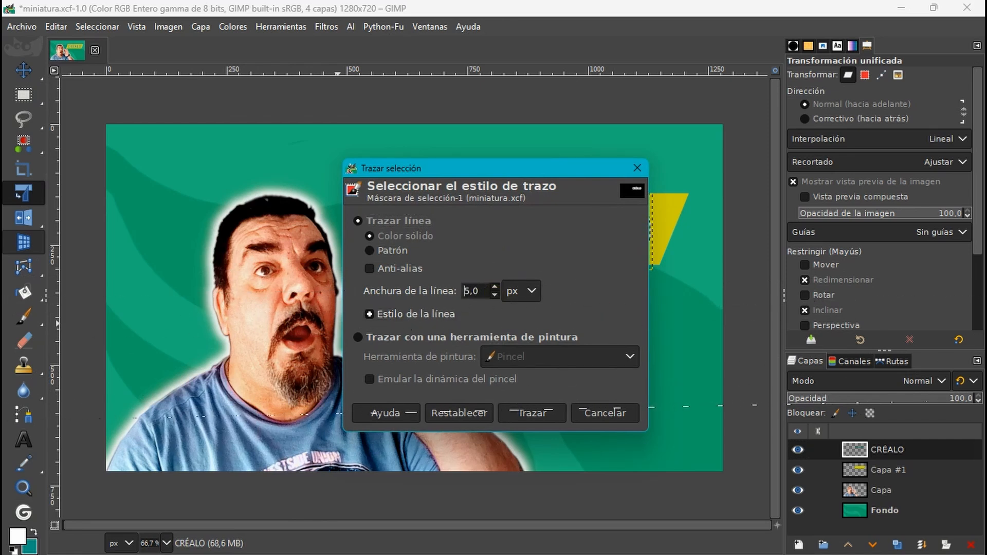
{"action": "left_click", "coordinate": [540, 412]}
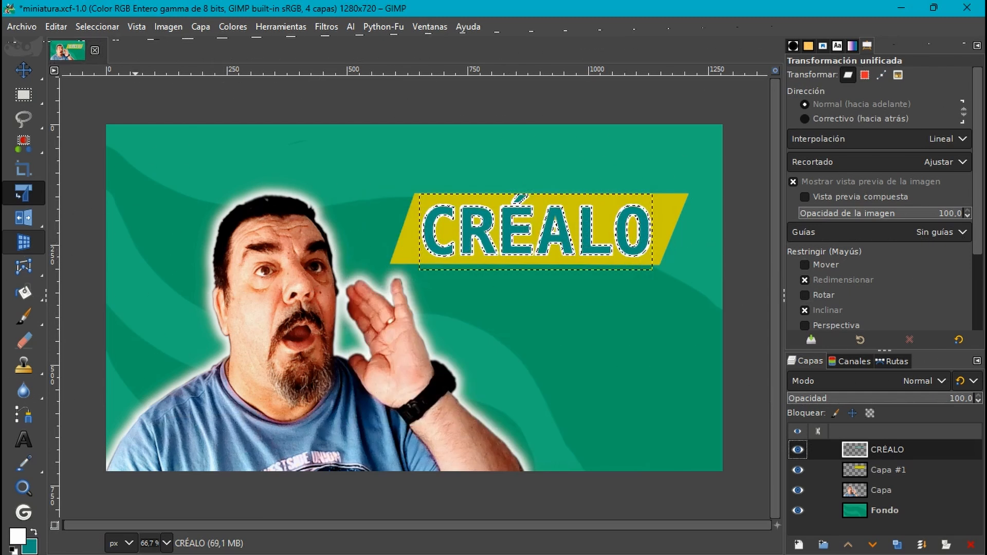
- Clear the selection and merge the CRÉALO layer down into the yellow banner layer Capa #1
{"action": "left_click", "coordinate": [97, 27]}
{"action": "left_click", "coordinate": [98, 66]}
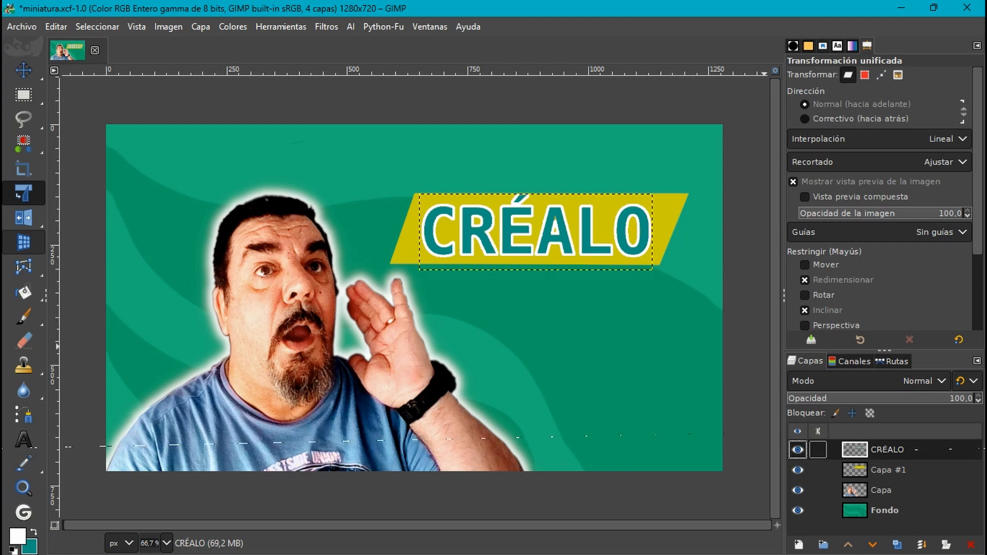
{"action": "right_click", "coordinate": [862, 448]}
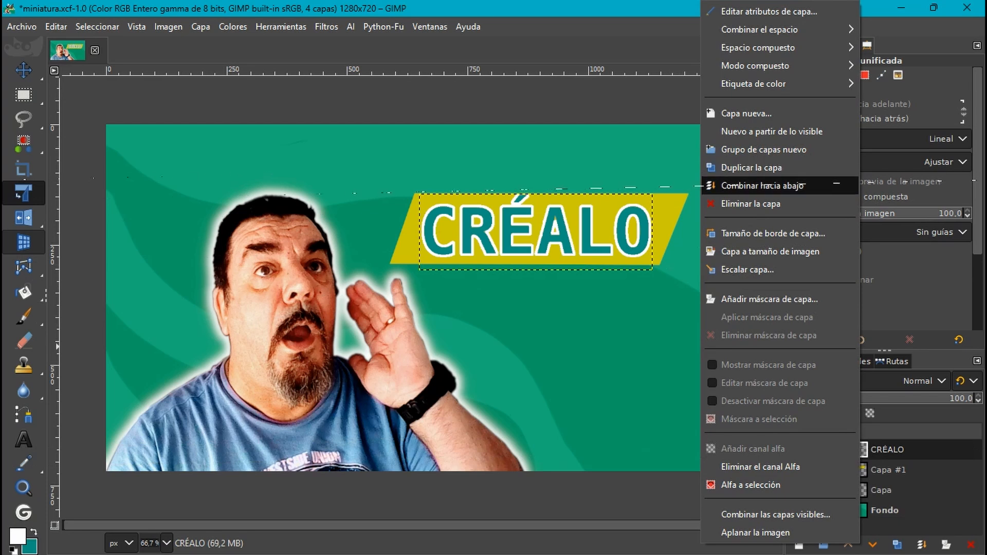
{"action": "left_click", "coordinate": [823, 184]}
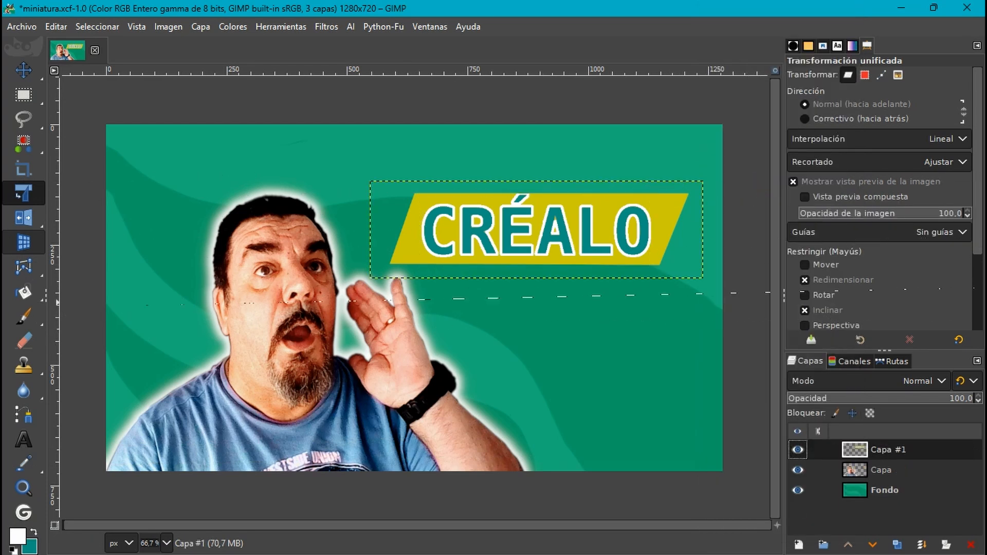
- Rotate the CRÉALO banner about 13.5° counter-clockwise with Unified Transform, and place the man's layer Capa above Capa #1
{"action": "mouse_move", "coordinate": [24, 292]}
{"action": "left_click", "coordinate": [536, 229]}
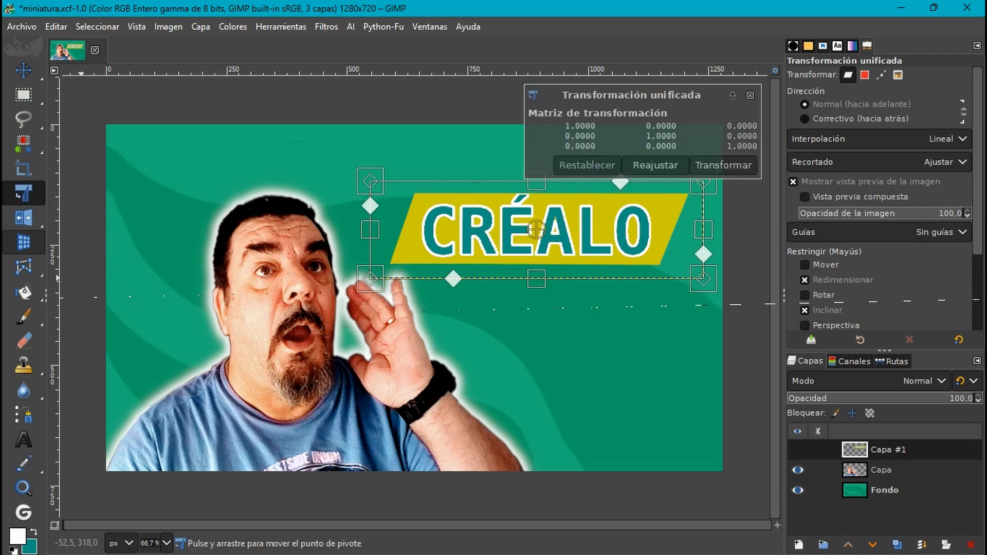
{"action": "left_click_drag", "start_coordinate": [598, 310], "coordinate": [619, 300]}
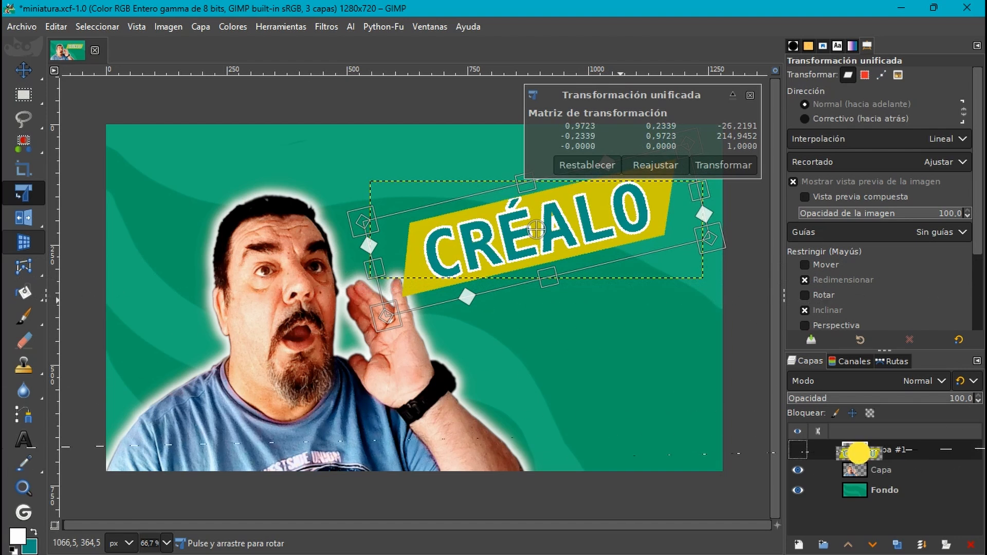
{"action": "left_click_drag", "start_coordinate": [854, 450], "coordinate": [853, 479]}
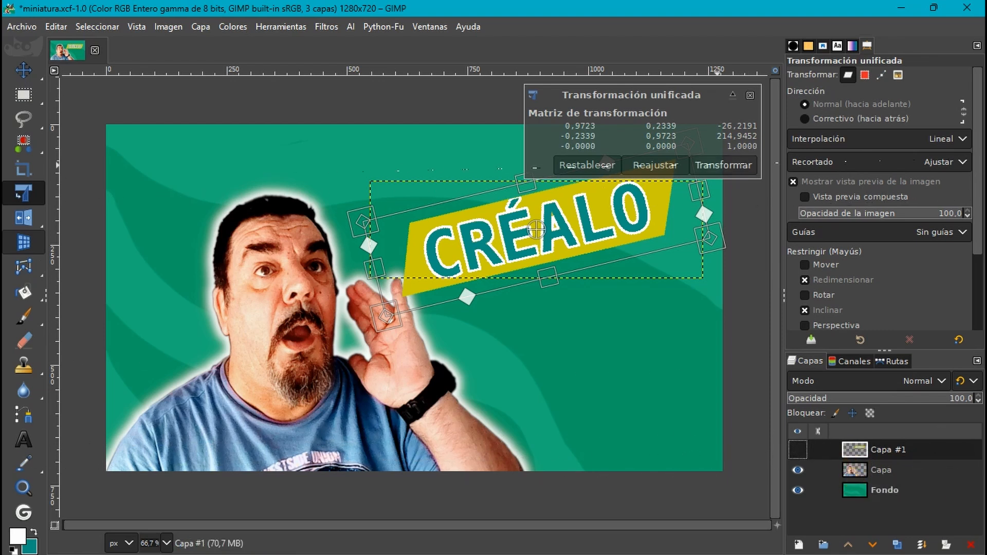
{"action": "left_click", "coordinate": [717, 165]}
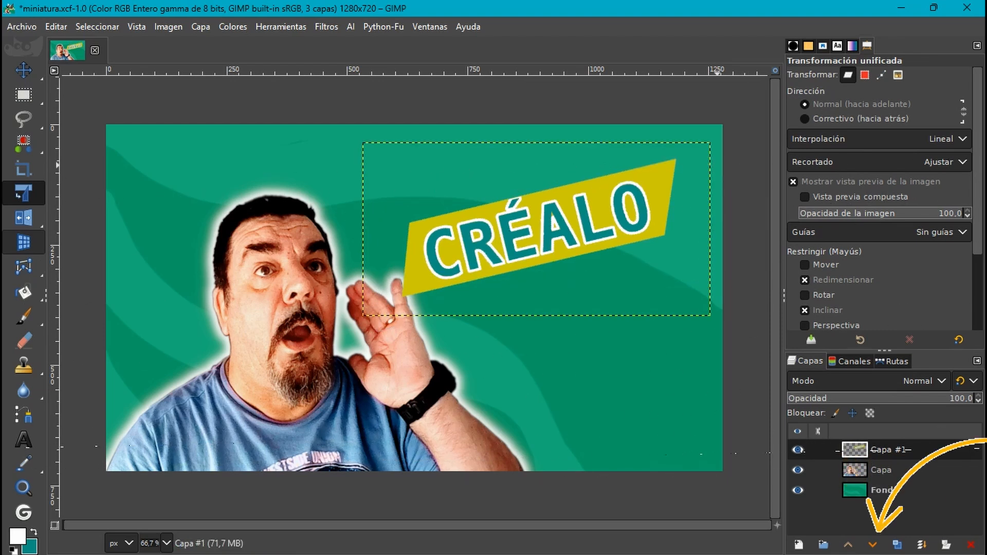
{"action": "left_click_drag", "start_coordinate": [854, 469], "coordinate": [858, 441]}
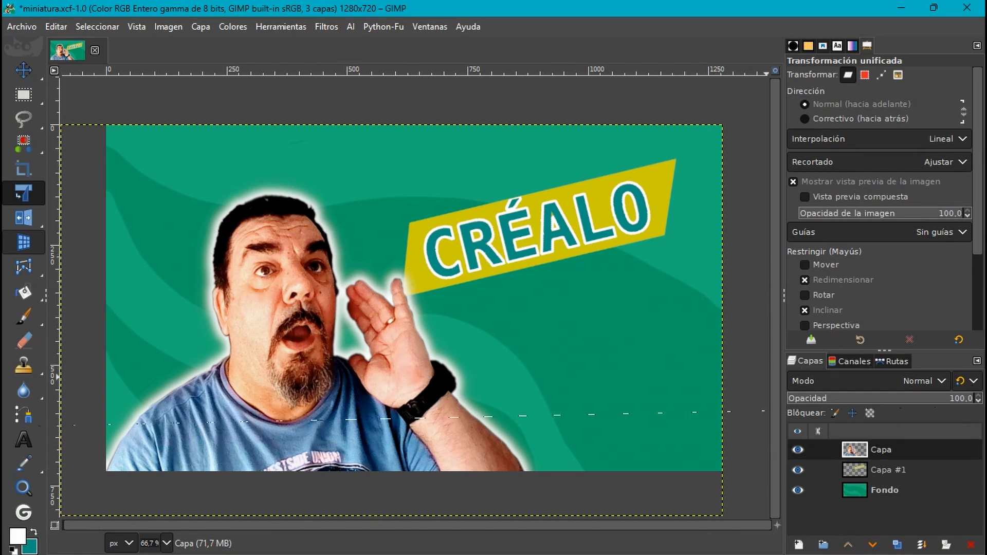
- Apply the Sombra base drop shadow to Capa #1 with X/Y offset 17.143, blur radius 8.61, grow radius -27 and opacity 0.854
{"action": "left_click", "coordinate": [878, 470]}
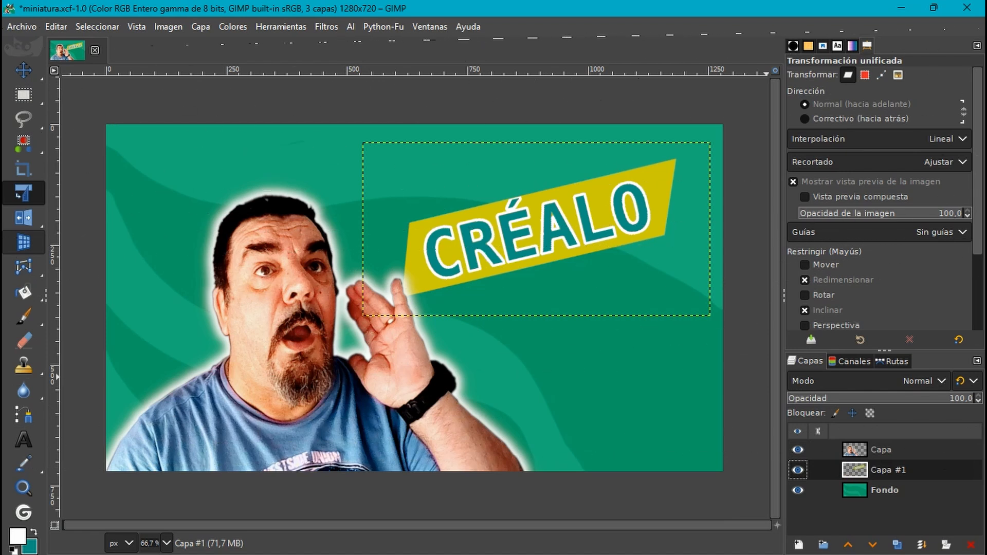
{"action": "left_click", "coordinate": [324, 26]}
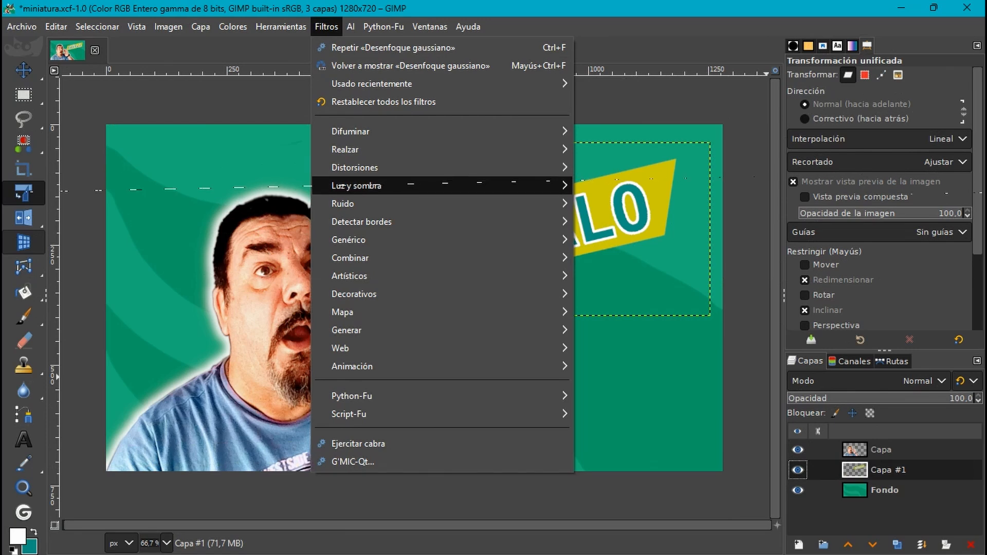
{"action": "mouse_move", "coordinate": [356, 186]}
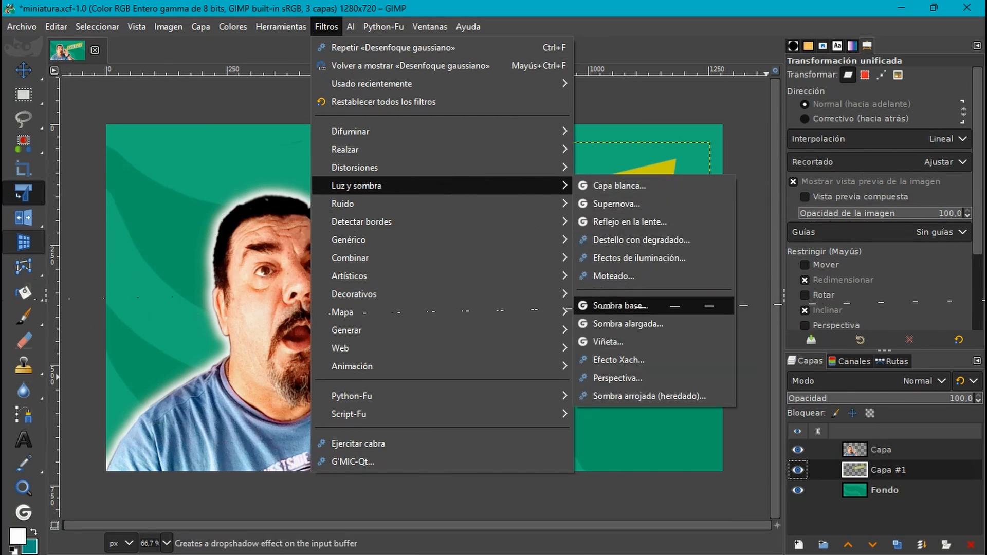
{"action": "left_click", "coordinate": [634, 305]}
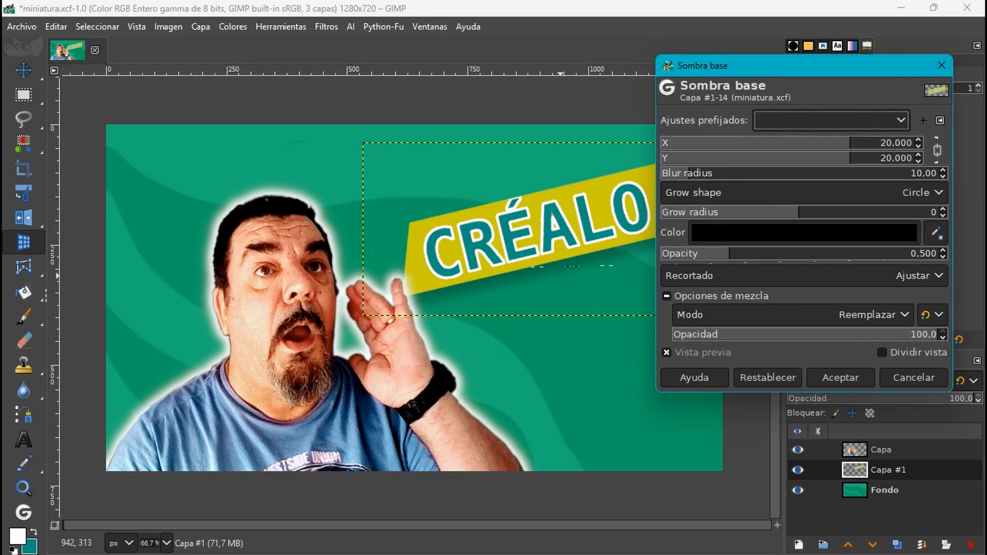
{"action": "left_click_drag", "start_coordinate": [787, 68], "coordinate": [818, 60]}
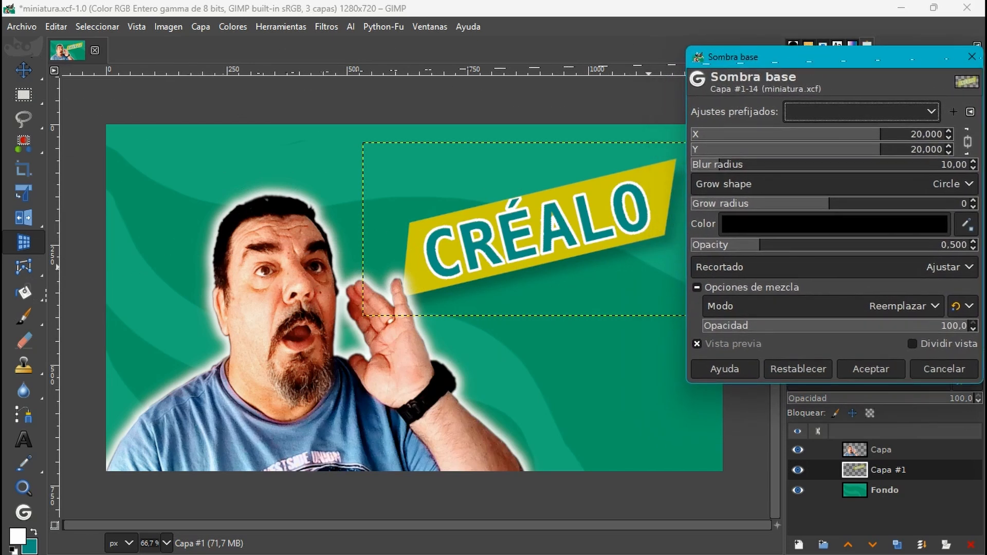
{"action": "left_click_drag", "start_coordinate": [878, 151], "coordinate": [871, 151]}
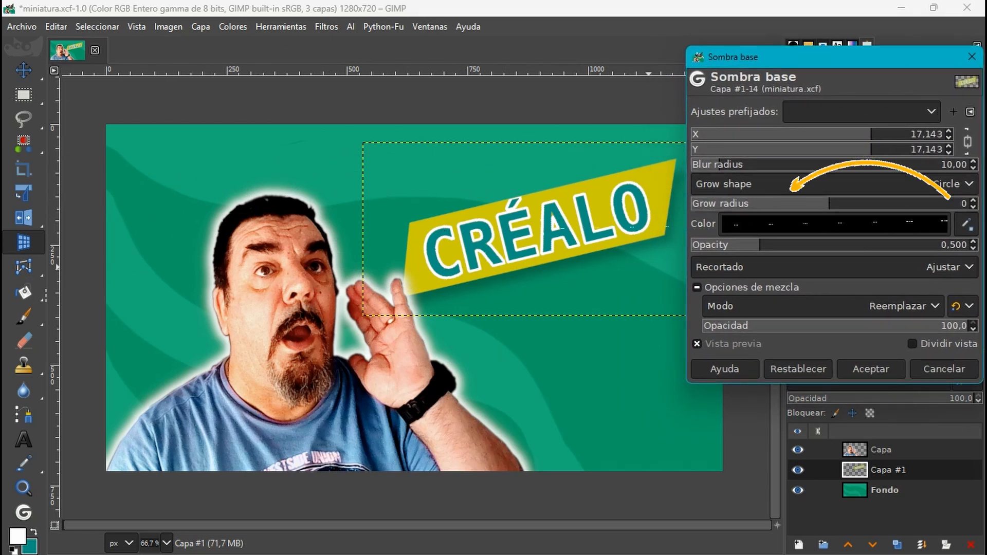
{"action": "left_click_drag", "start_coordinate": [719, 167], "coordinate": [717, 168]}
{"action": "left_click_drag", "start_coordinate": [829, 204], "coordinate": [736, 204]}
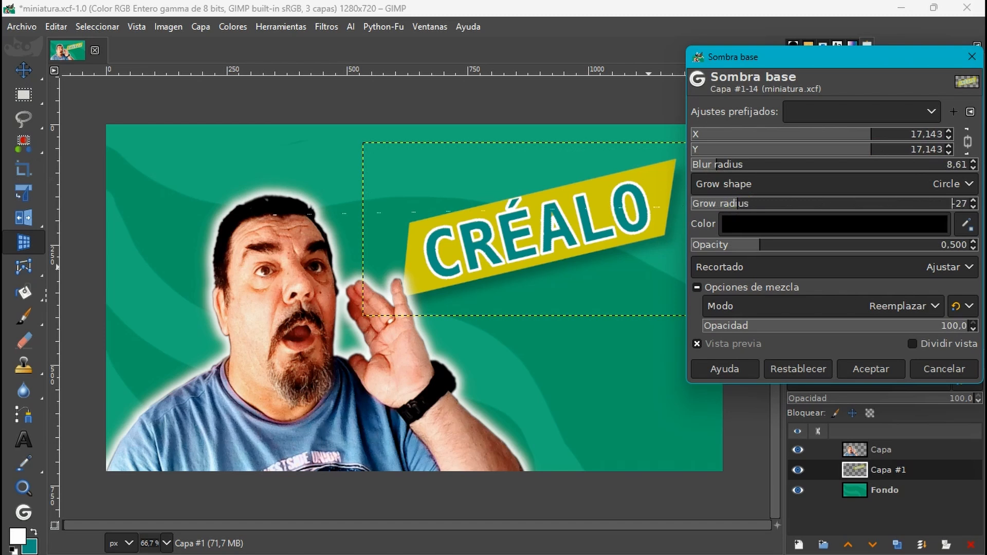
{"action": "left_click_drag", "start_coordinate": [759, 245], "coordinate": [810, 245]}
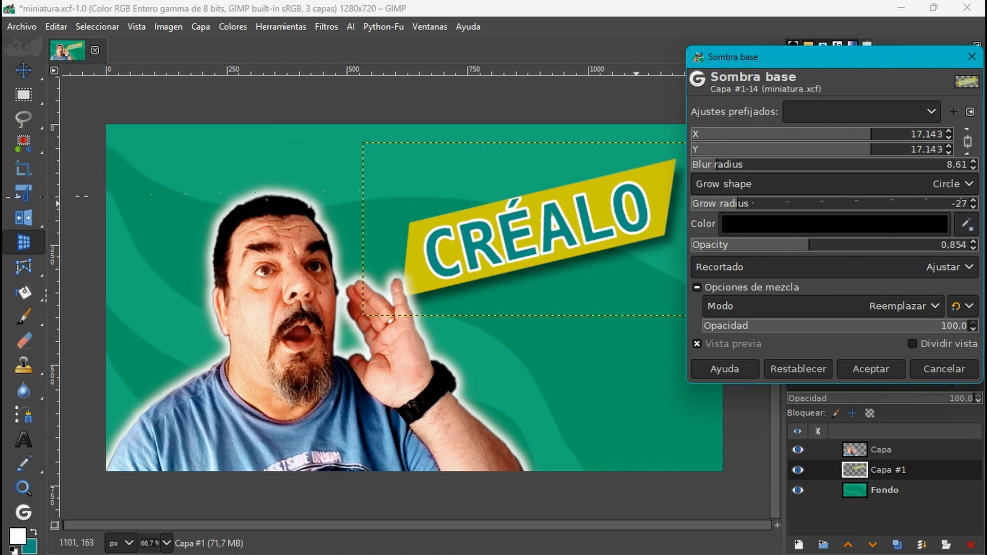
{"action": "left_click", "coordinate": [870, 368]}
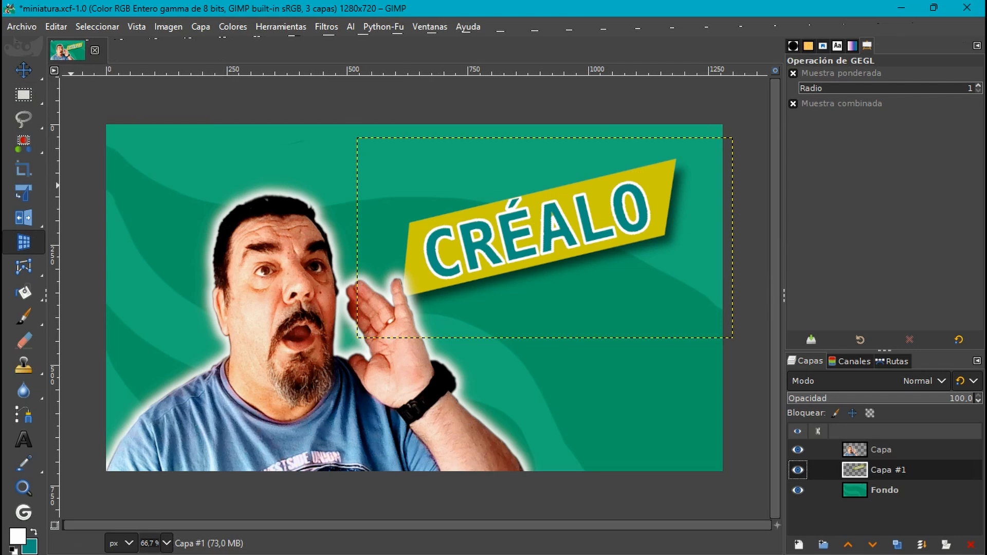
- Open flecha roja.png as a layer and raise it above the man's layer Capa
{"action": "left_click", "coordinate": [22, 26]}
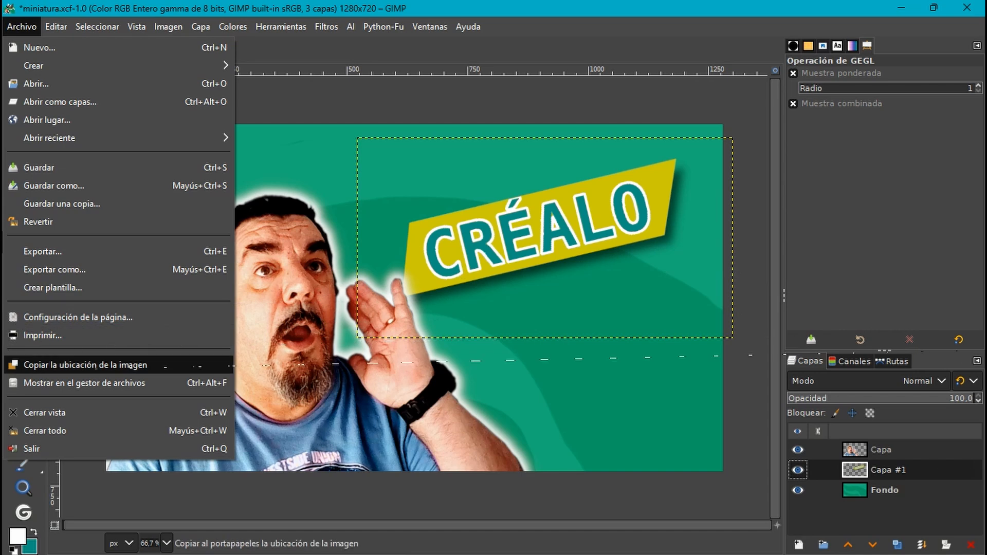
{"action": "left_click", "coordinate": [60, 102]}
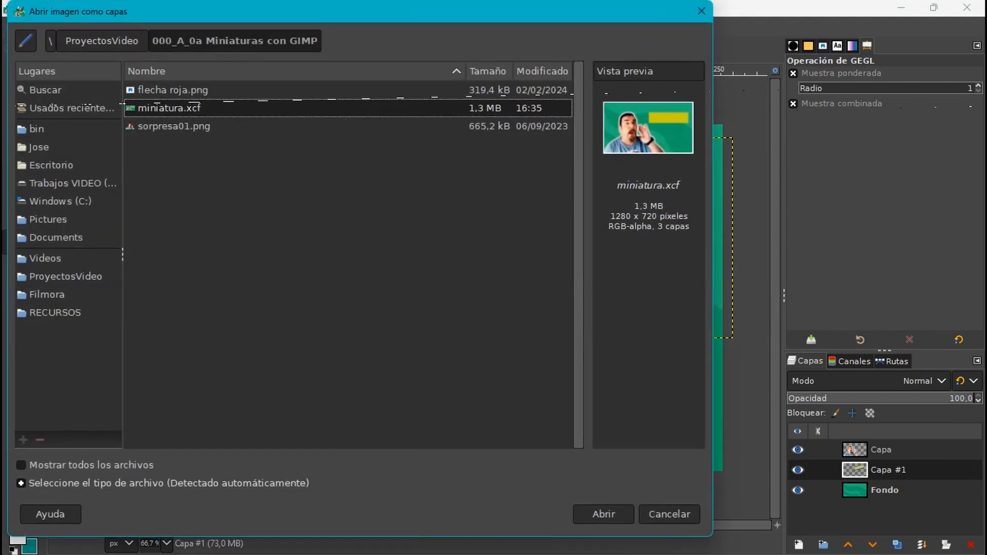
{"action": "left_click", "coordinate": [173, 90]}
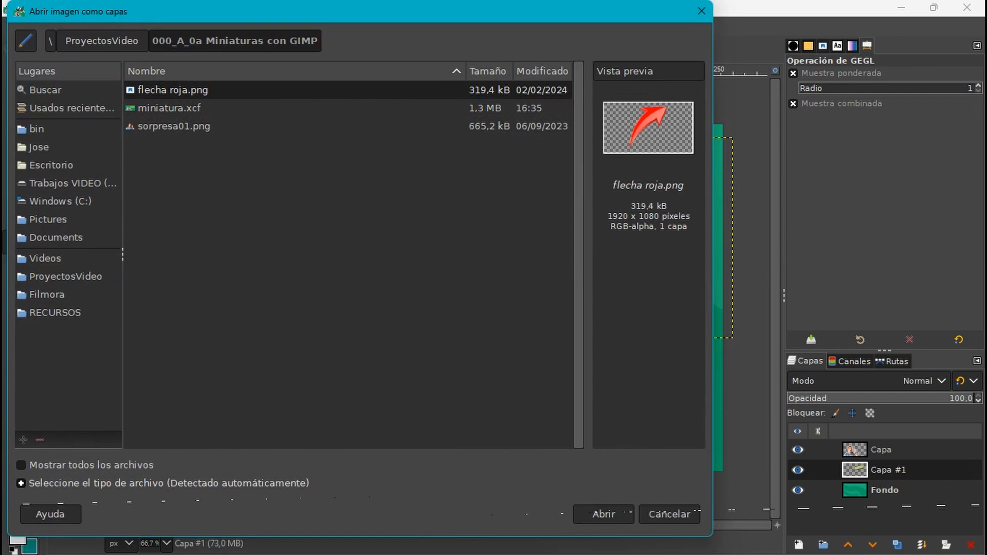
{"action": "left_click", "coordinate": [604, 514]}
{"action": "left_click", "coordinate": [612, 512]}
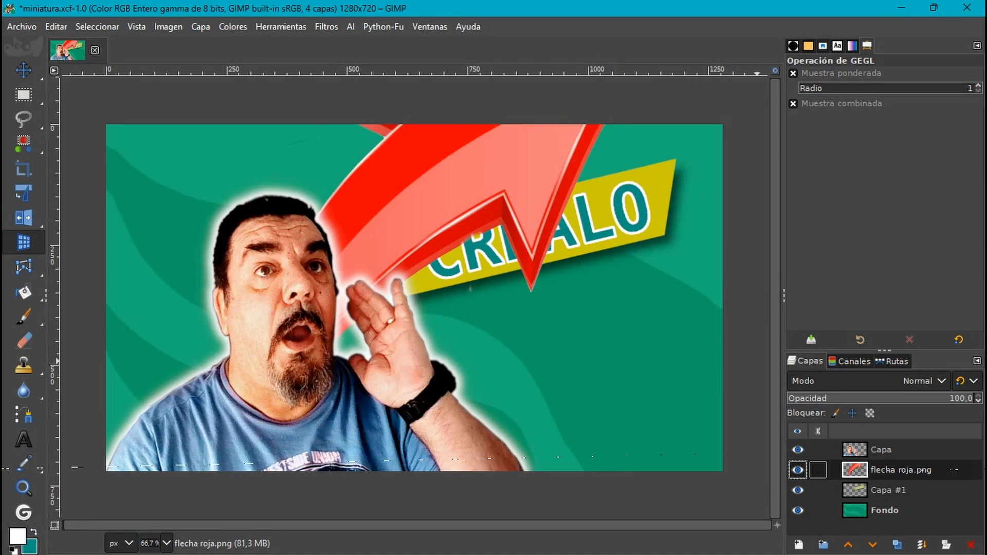
{"action": "left_click", "coordinate": [849, 542]}
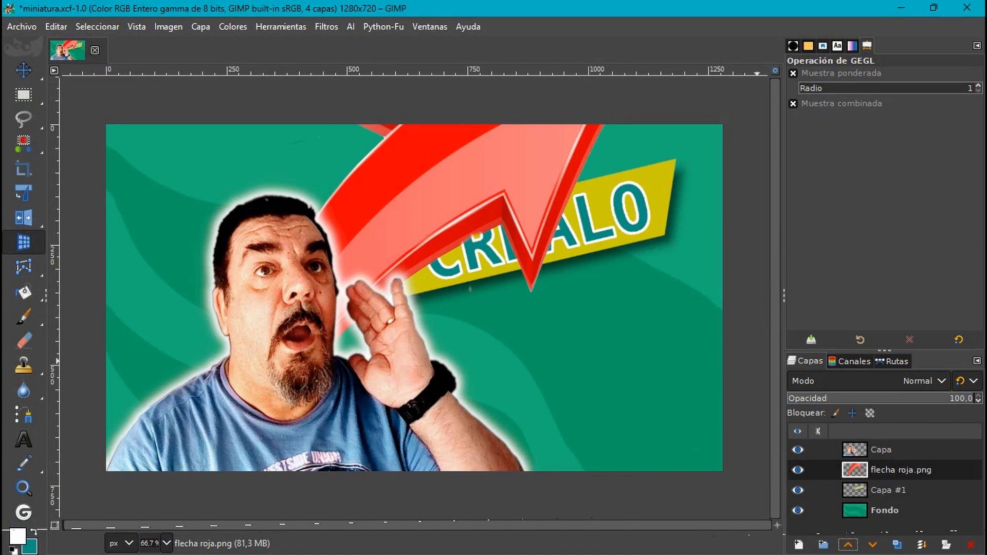
{"action": "left_click", "coordinate": [849, 543]}
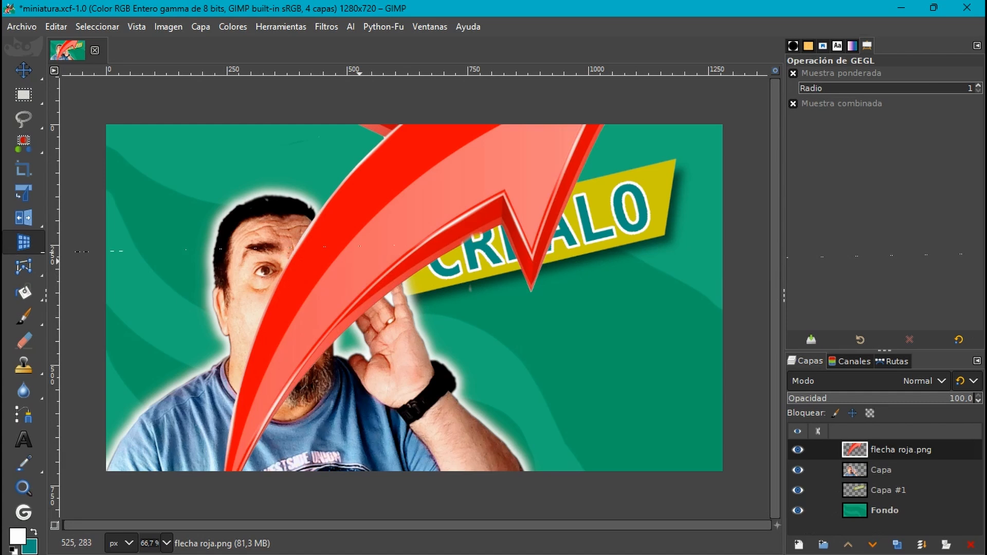
- Scale the red arrow to about 0.41 of its size with Unified Transform and place it beneath the CRÉALO banner
{"action": "left_click", "coordinate": [23, 193]}
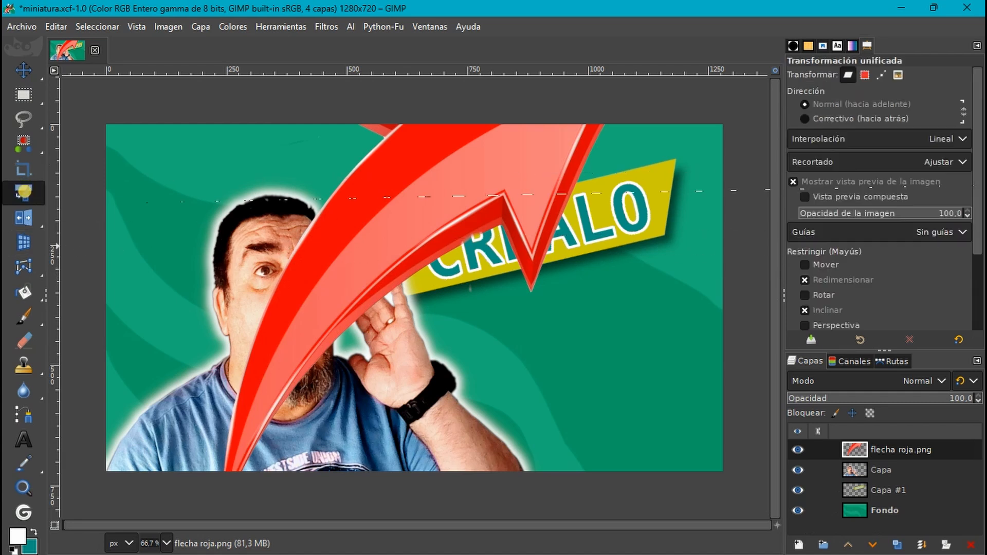
{"action": "left_click", "coordinate": [415, 297]}
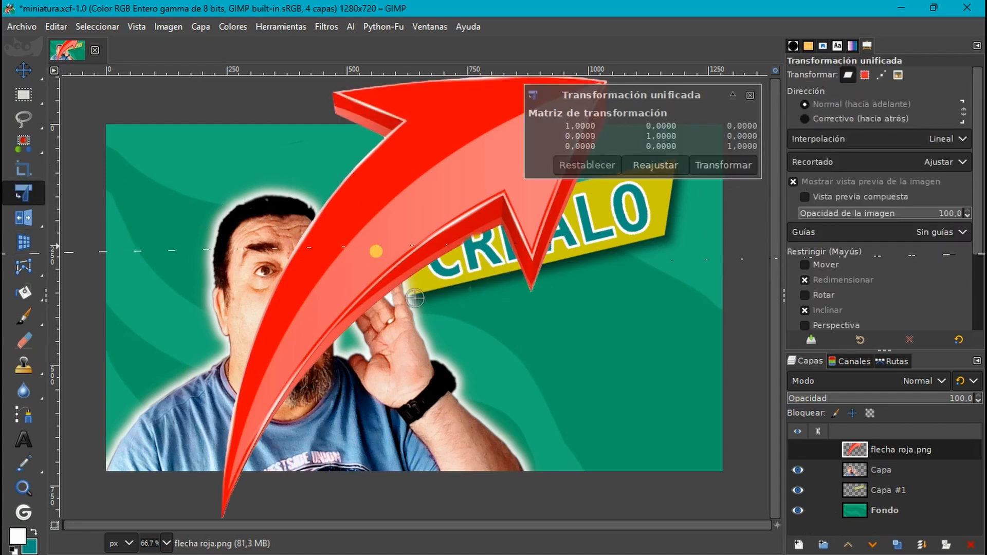
{"action": "left_click", "coordinate": [725, 160]}
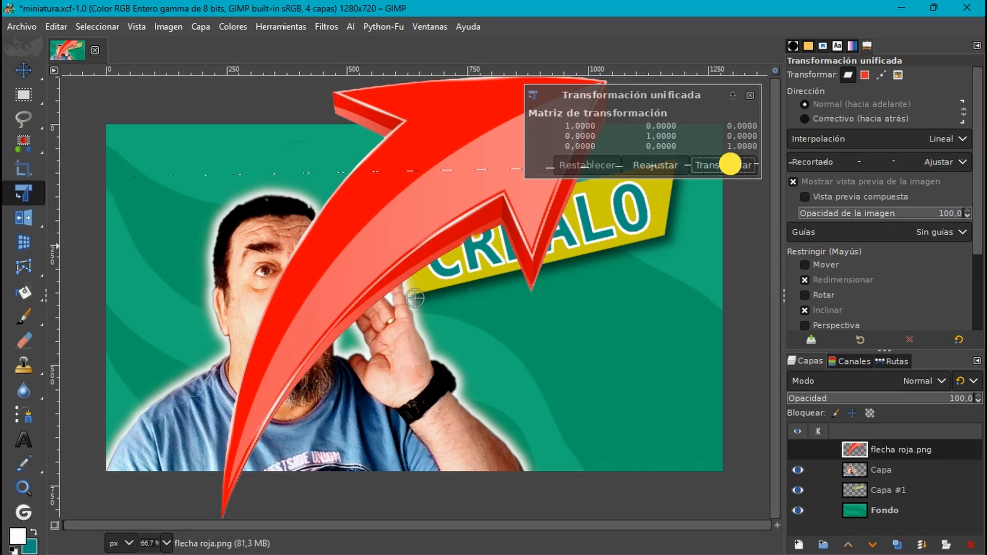
{"action": "left_click", "coordinate": [428, 201]}
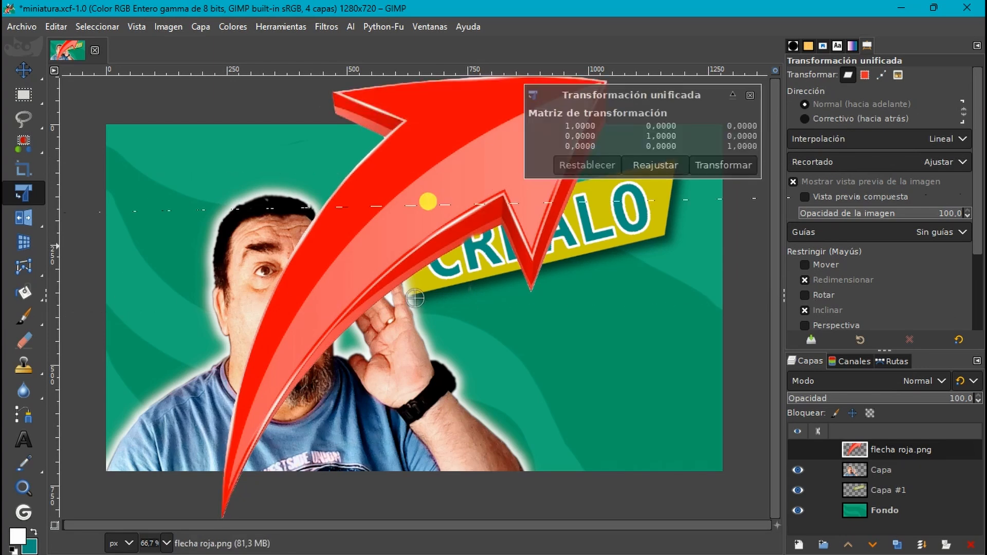
{"action": "left_click_drag", "start_coordinate": [458, 161], "coordinate": [264, 321]}
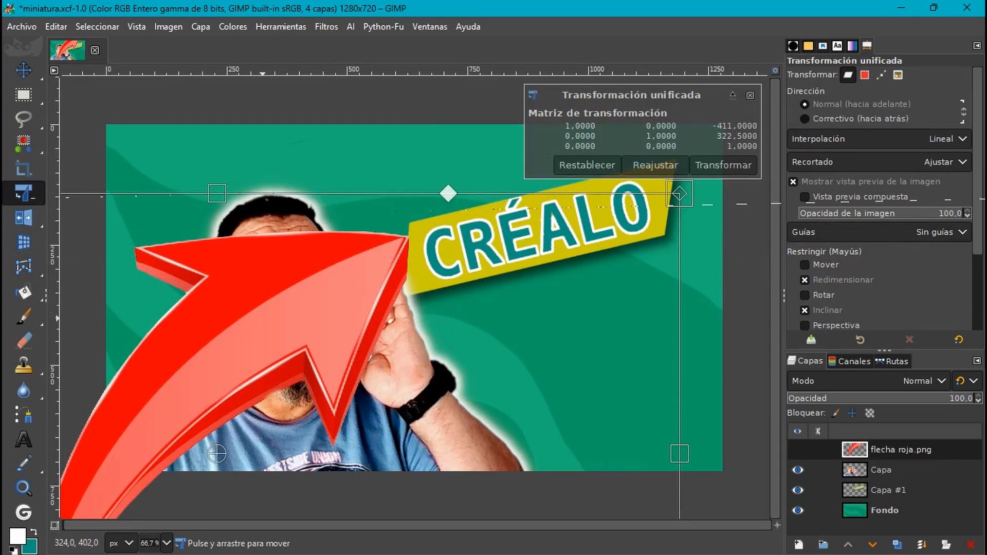
{"action": "mouse_move", "coordinate": [685, 183]}
{"action": "left_mouse_down"}
{"action": "mouse_move", "coordinate": [414, 216]}
{"action": "mouse_move", "coordinate": [257, 329]}
{"action": "mouse_move", "coordinate": [368, 321]}
{"action": "left_mouse_up"}
{"action": "left_click_drag", "start_coordinate": [190, 406], "coordinate": [459, 267]}
{"action": "left_click_drag", "start_coordinate": [659, 215], "coordinate": [501, 304]}
{"action": "left_click_drag", "start_coordinate": [312, 374], "coordinate": [524, 259]}
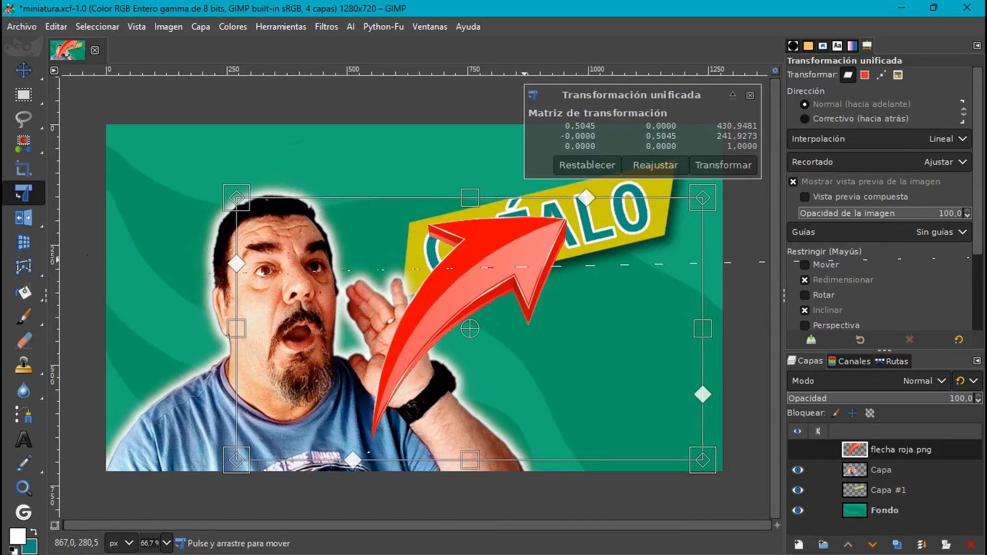
{"action": "left_click_drag", "start_coordinate": [406, 288], "coordinate": [458, 325]}
{"action": "left_click", "coordinate": [723, 164]}
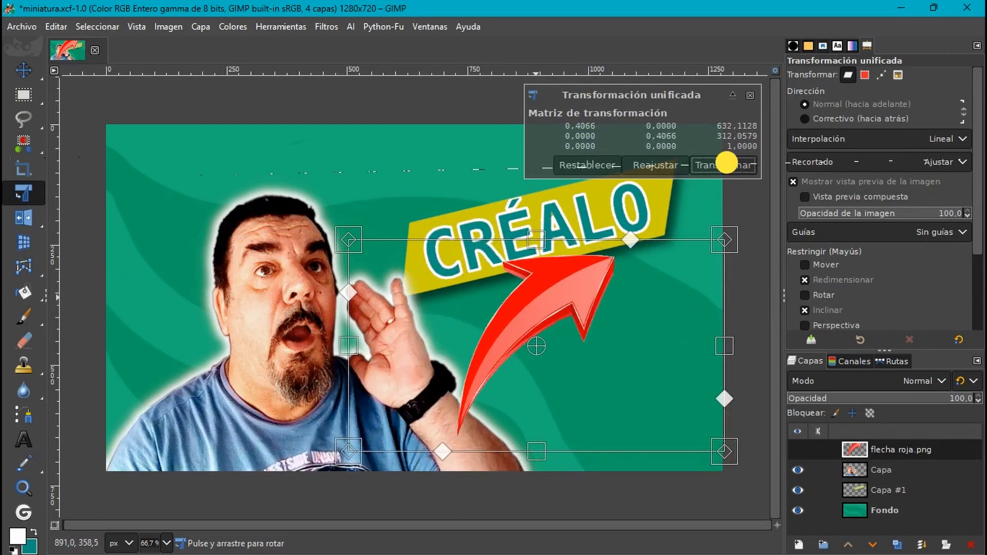
- Flip the red arrow layer vertically
{"action": "mouse_move", "coordinate": [23, 218]}
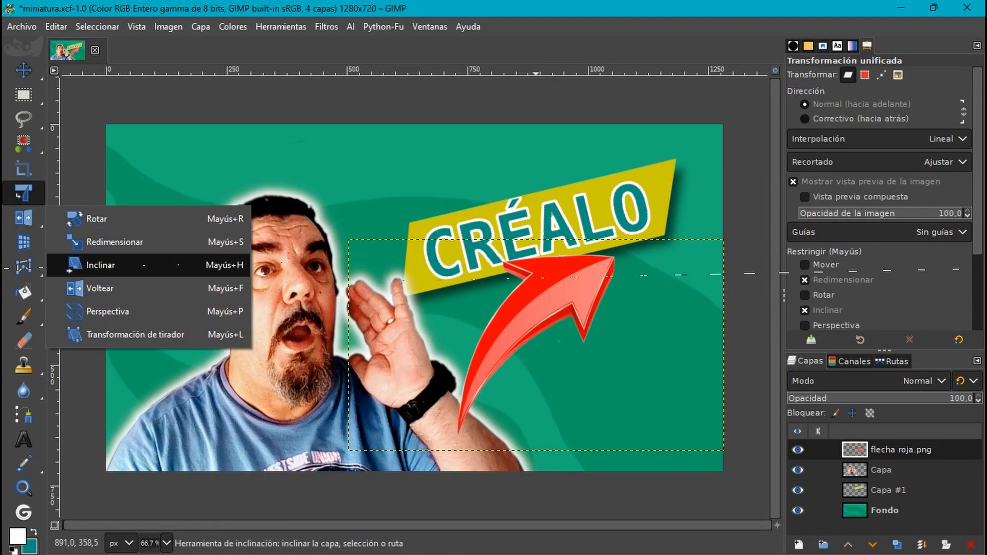
{"action": "left_click", "coordinate": [99, 288]}
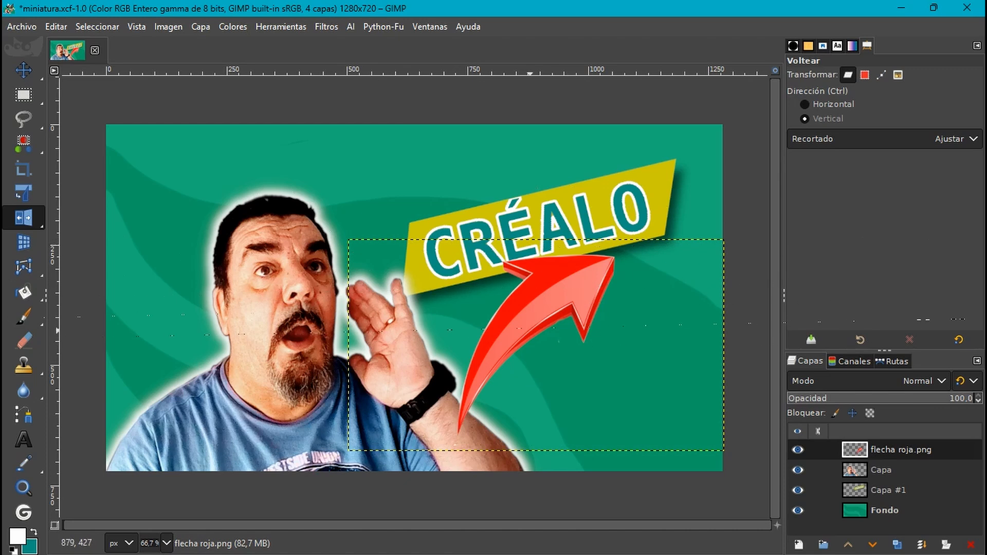
{"action": "left_click", "coordinate": [524, 328]}
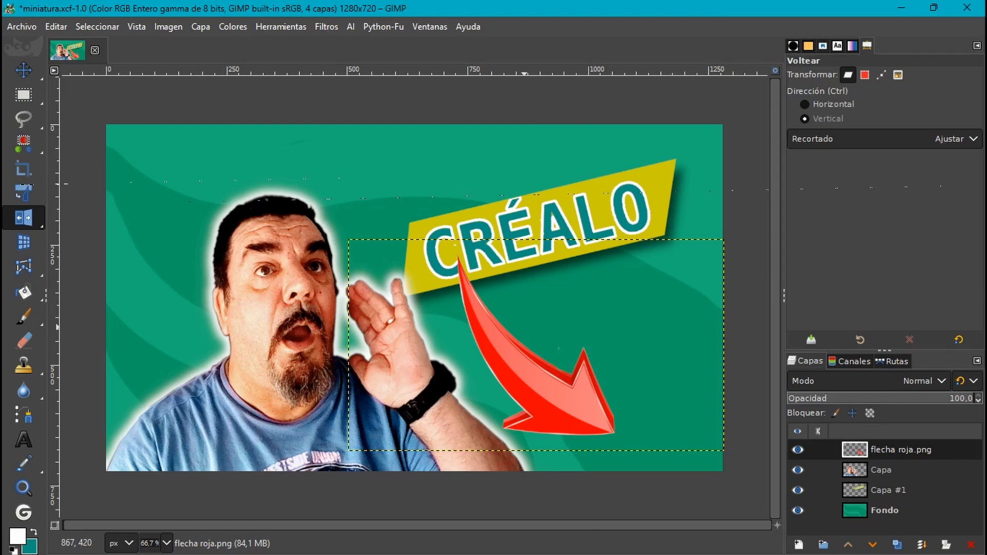
- Rotate the red arrow by -106.11° so it points up at the banner, and lower its layer below Capa
{"action": "left_click", "coordinate": [82, 216]}
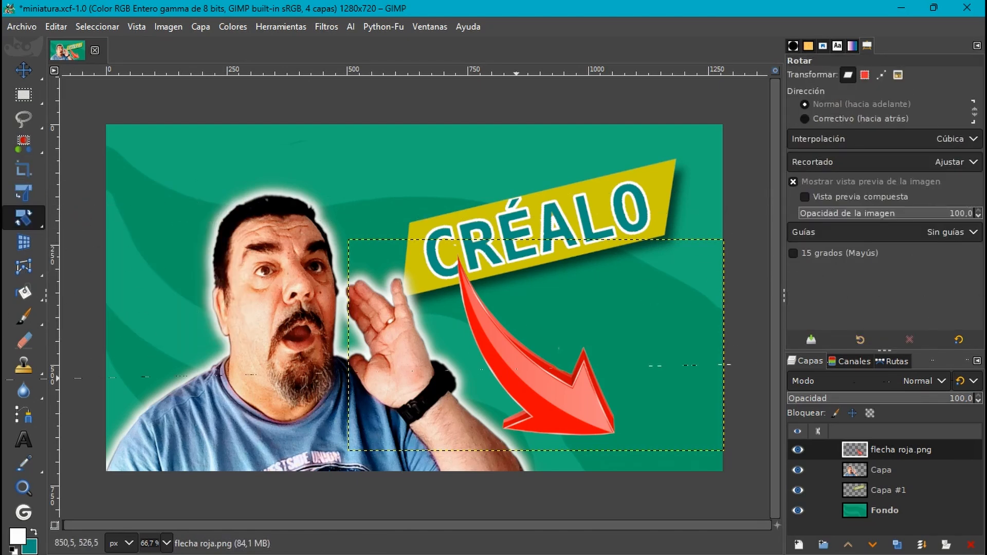
{"action": "left_click", "coordinate": [536, 346]}
{"action": "left_click_drag", "start_coordinate": [573, 426], "coordinate": [584, 308]}
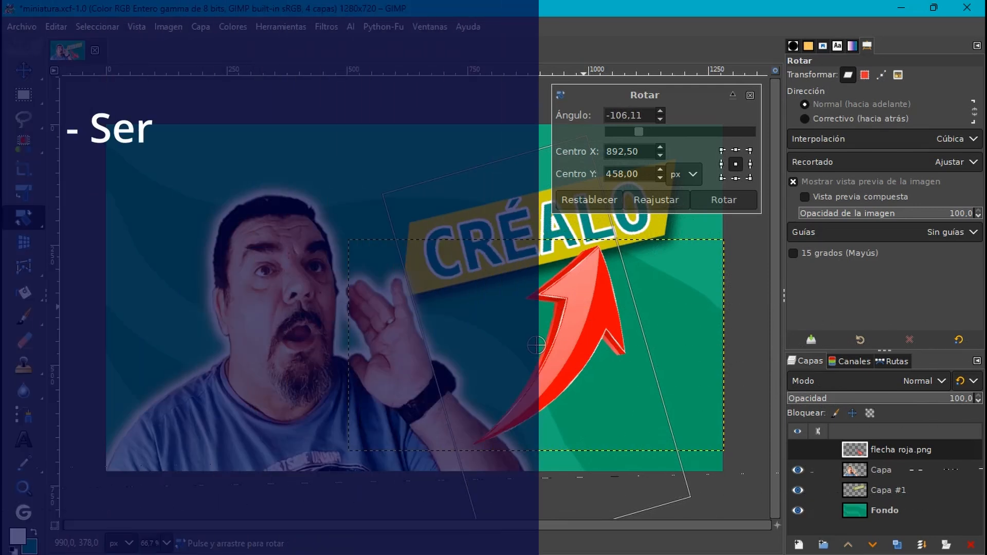
{"action": "left_click", "coordinate": [726, 200]}
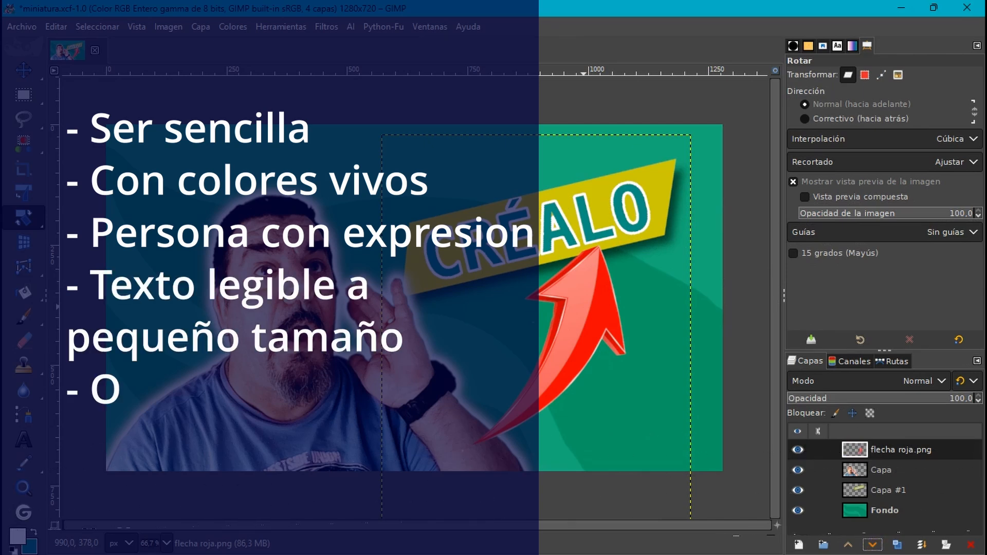
{"action": "left_click", "coordinate": [872, 544]}
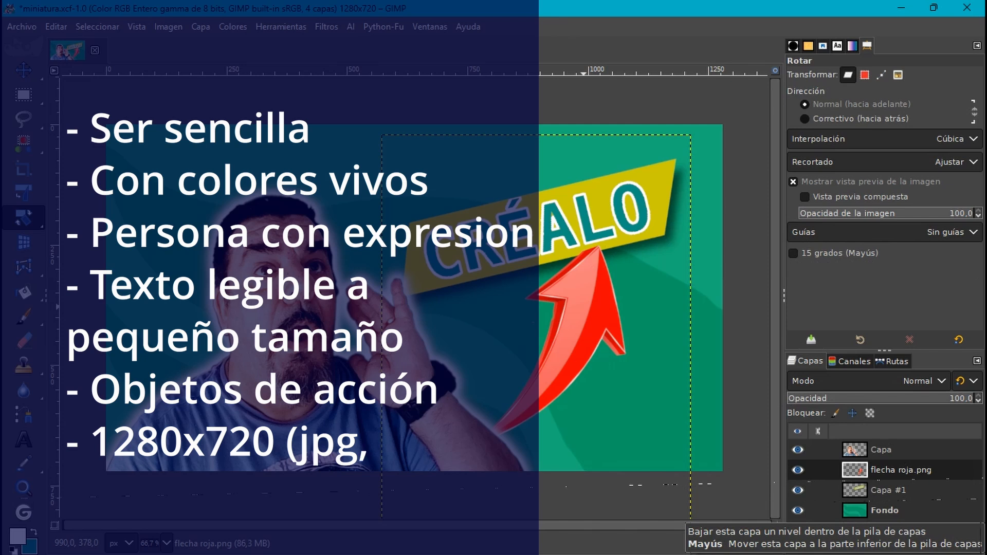
- Select the Fondo layer and export the image as miniatura.png with compression level 9
{"action": "left_click", "coordinate": [836, 510]}
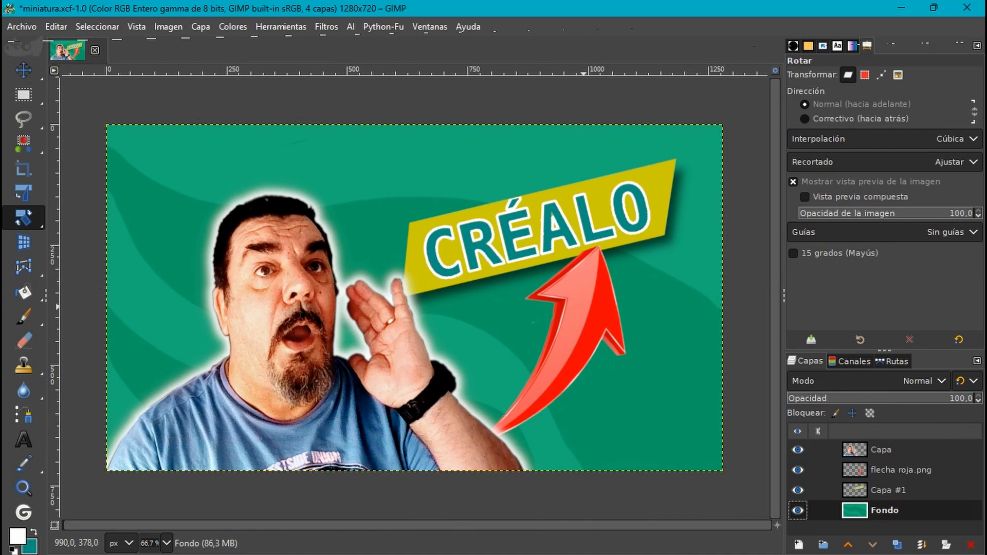
{"action": "left_click", "coordinate": [26, 26]}
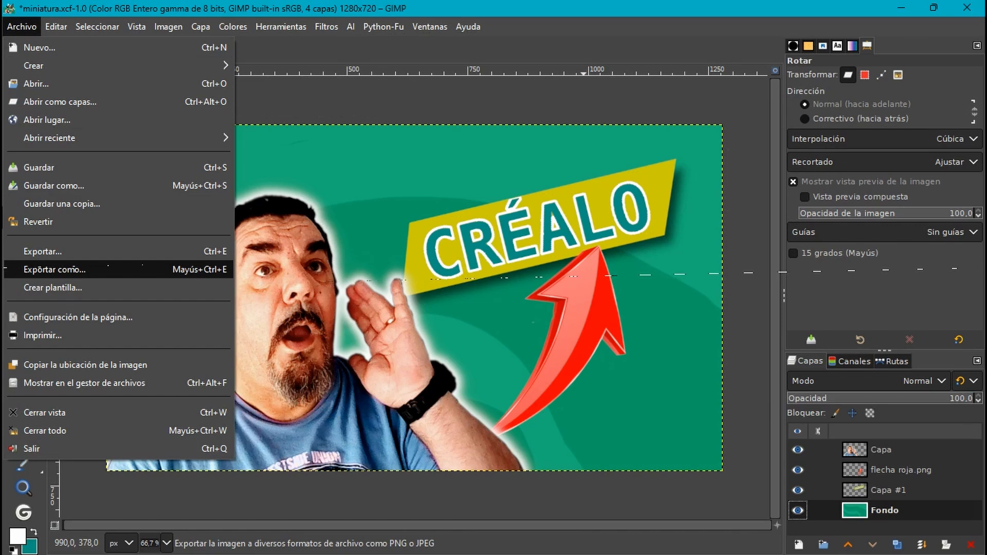
{"action": "left_click", "coordinate": [54, 270]}
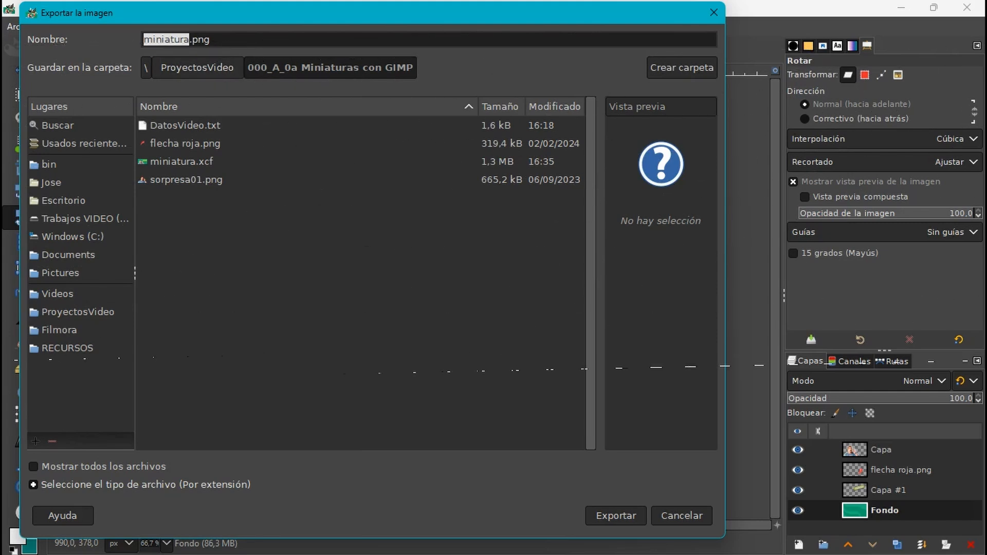
{"action": "left_click", "coordinate": [615, 515]}
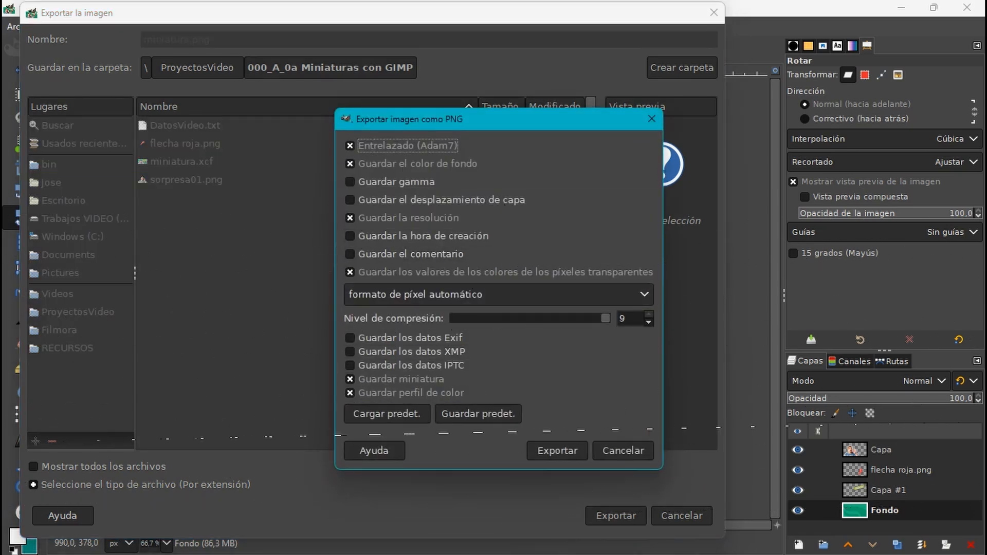
{"action": "left_click", "coordinate": [558, 450]}
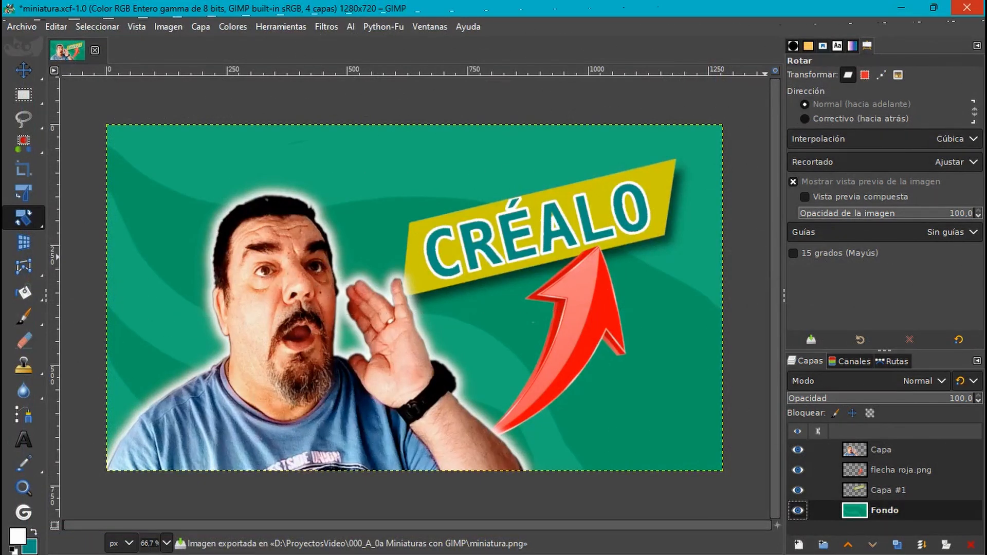
- Clear the editor window away, switch to the file explorer and bring up the programs available for opening the exported thumbnail
{"action": "left_click", "coordinate": [966, 7]}
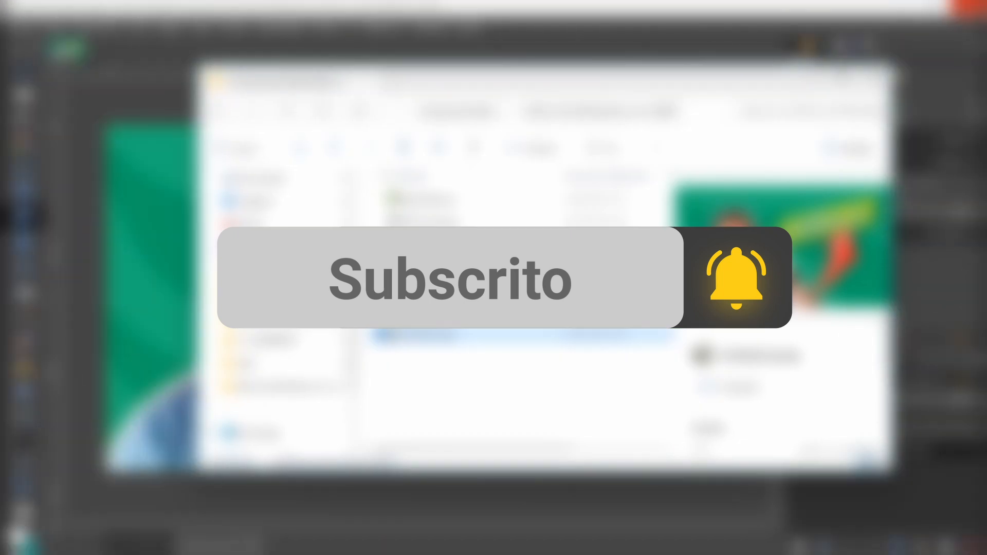
{"action": "left_click", "coordinate": [909, 8]}
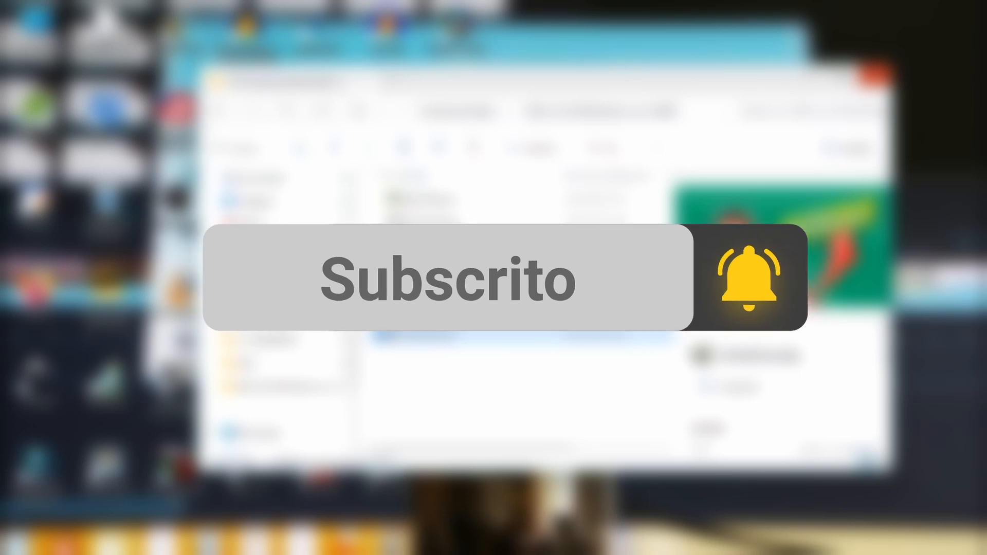
{"action": "right_click", "coordinate": [420, 335]}
{"action": "mouse_move", "coordinate": [494, 221]}
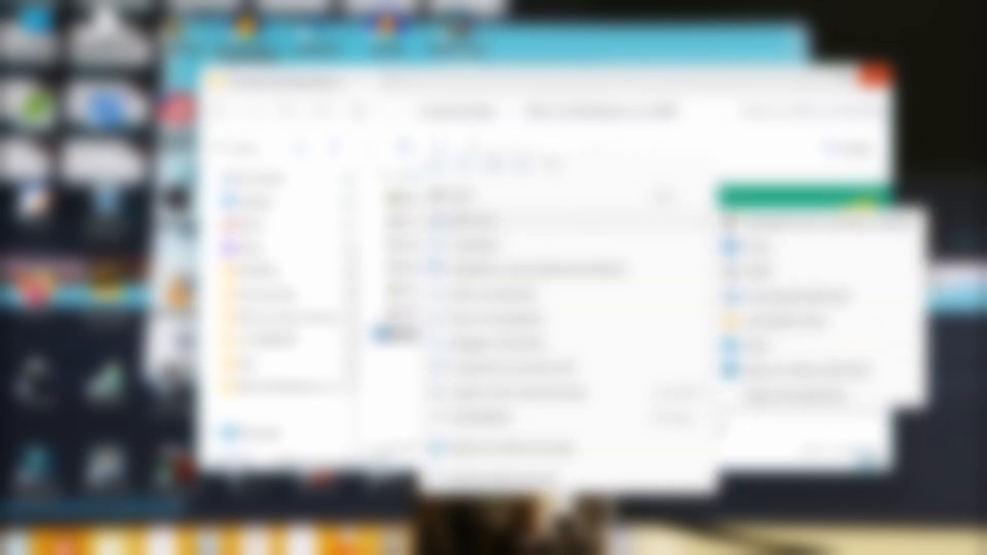